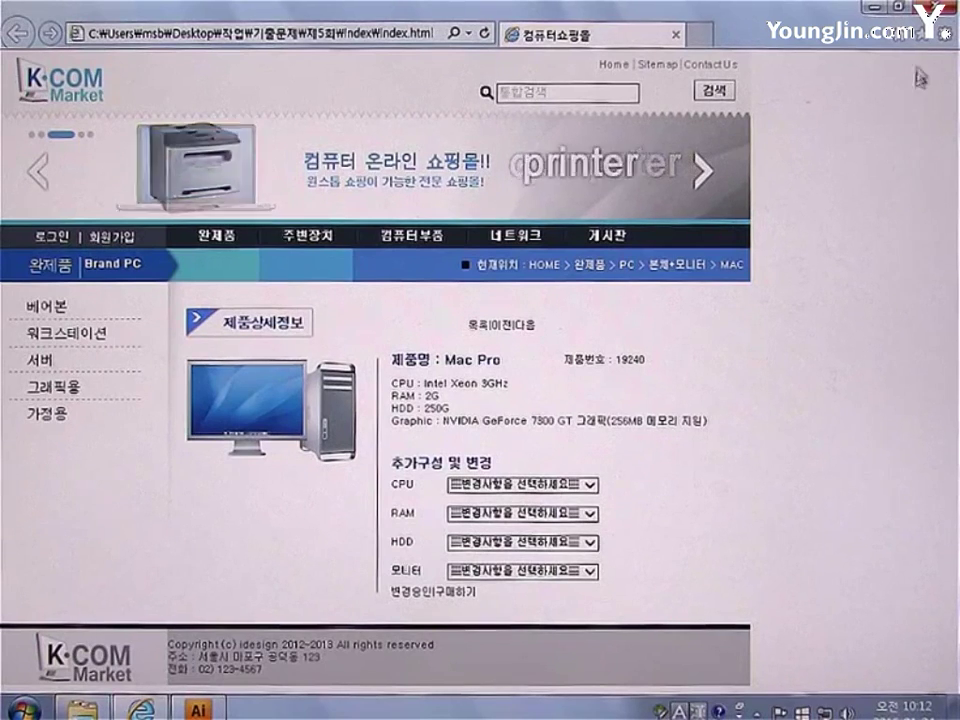
Close the reference web page and create a document named logo, 210 mm wide and 297 mm high, in CMYK.
left_click(942, 10)
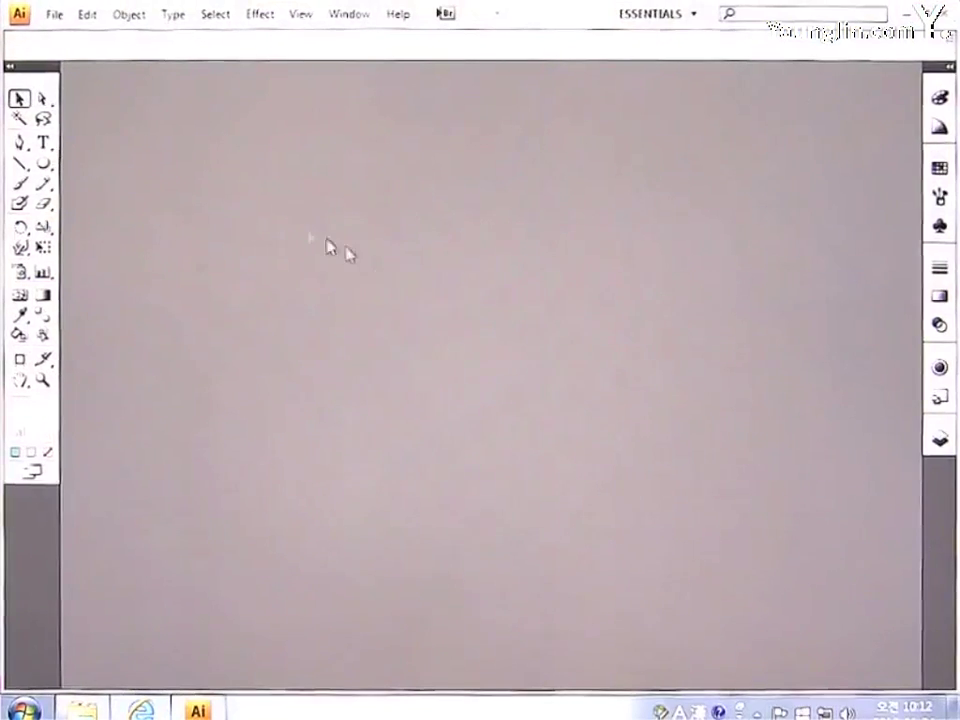
left_click(55, 14)
left_click(82, 37)
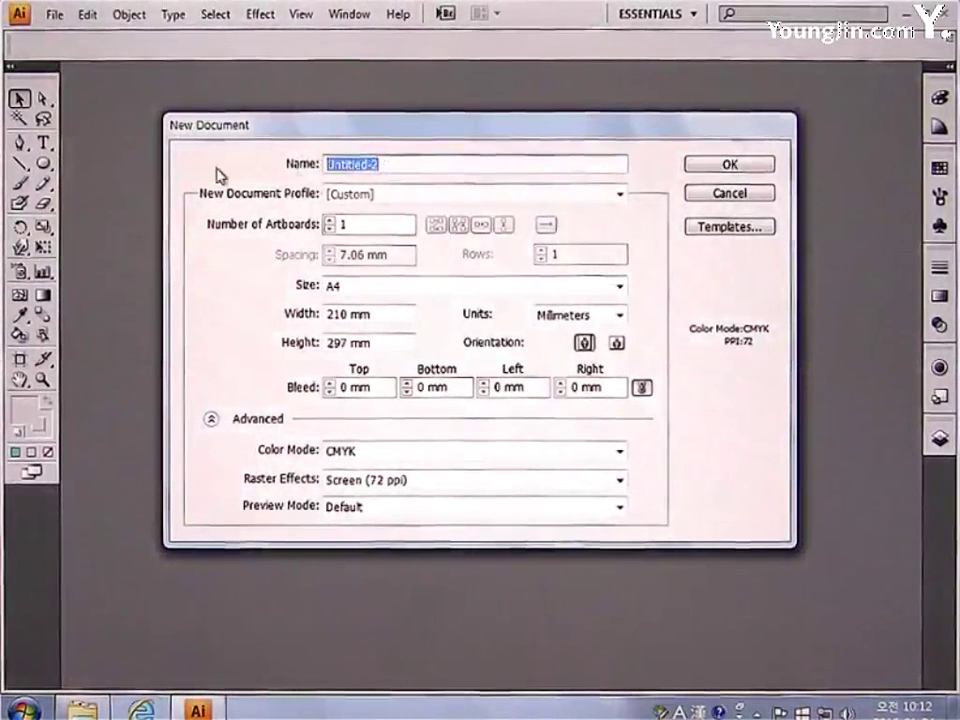
type("logo")
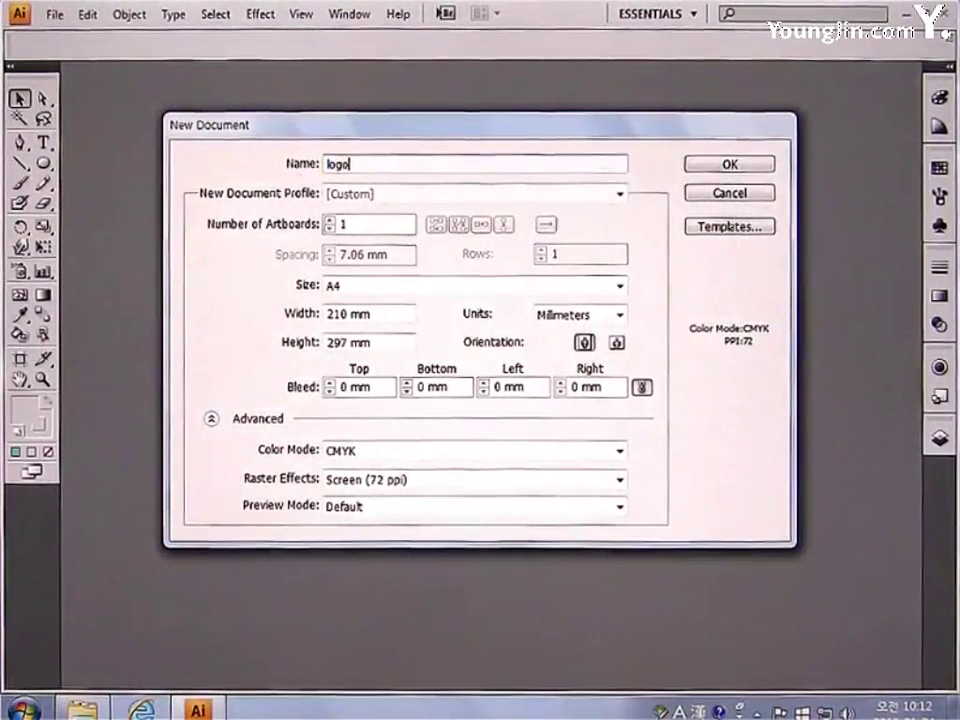
left_click(358, 290)
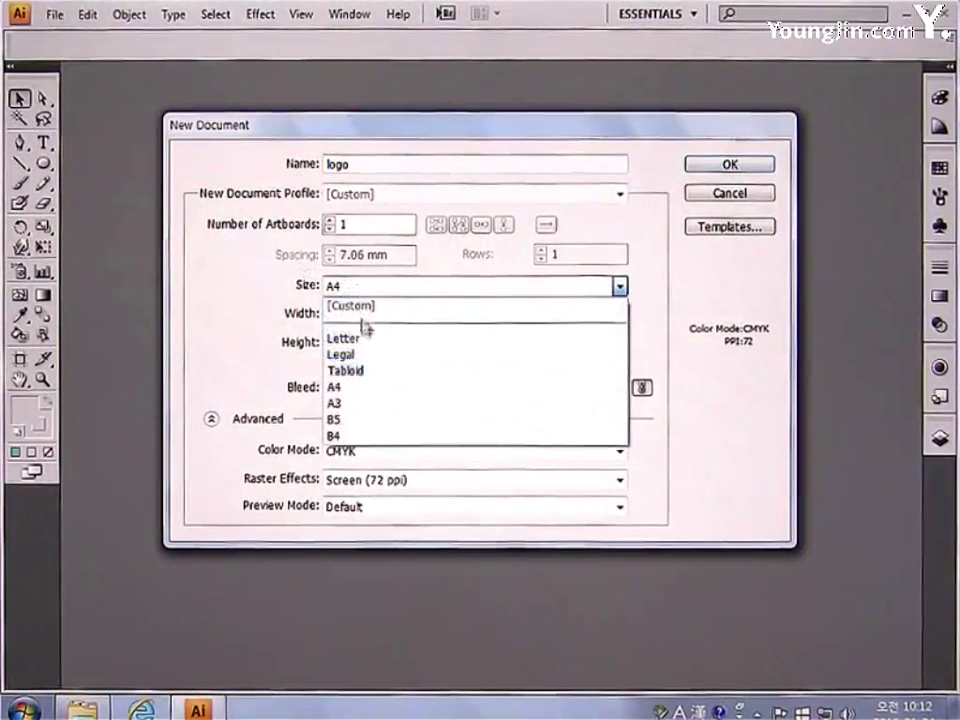
left_click(360, 390)
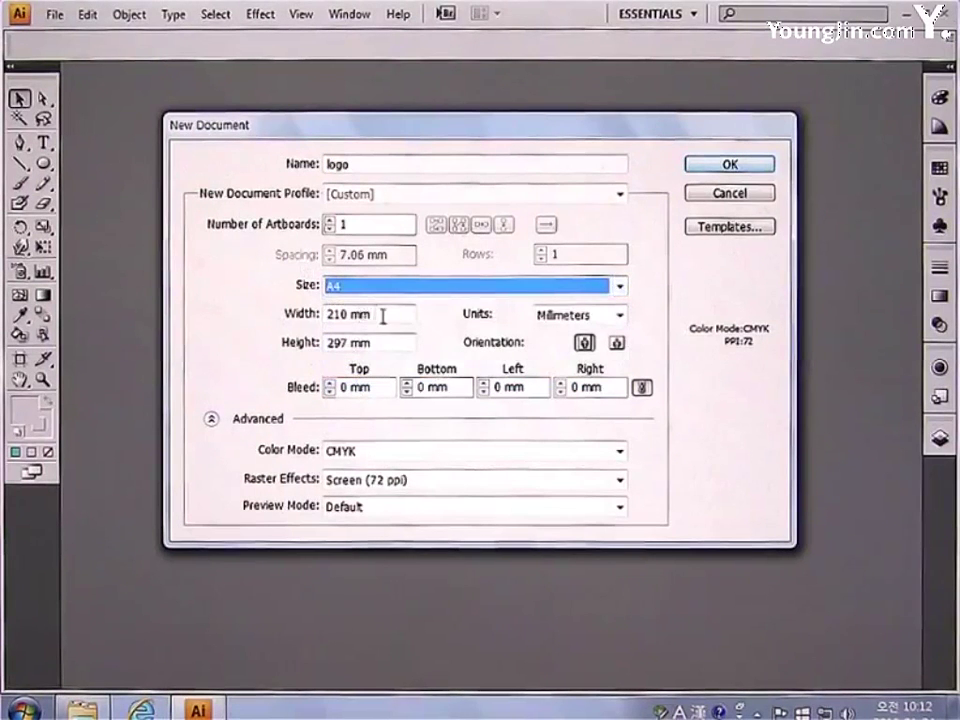
key("Tab")
type("210")
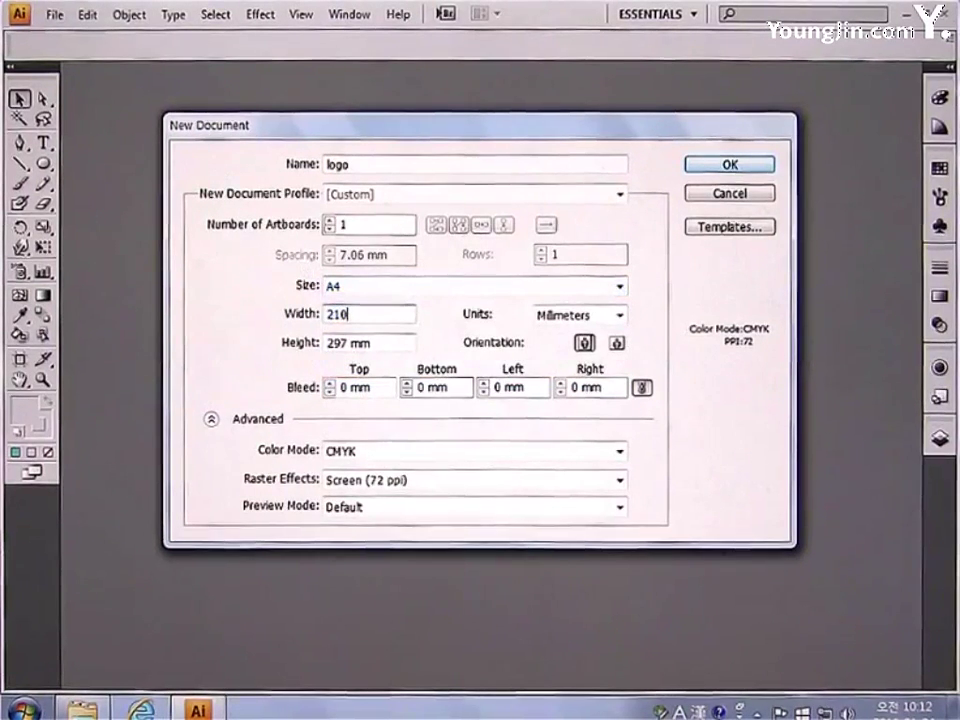
left_click_drag(392, 343, 223, 347)
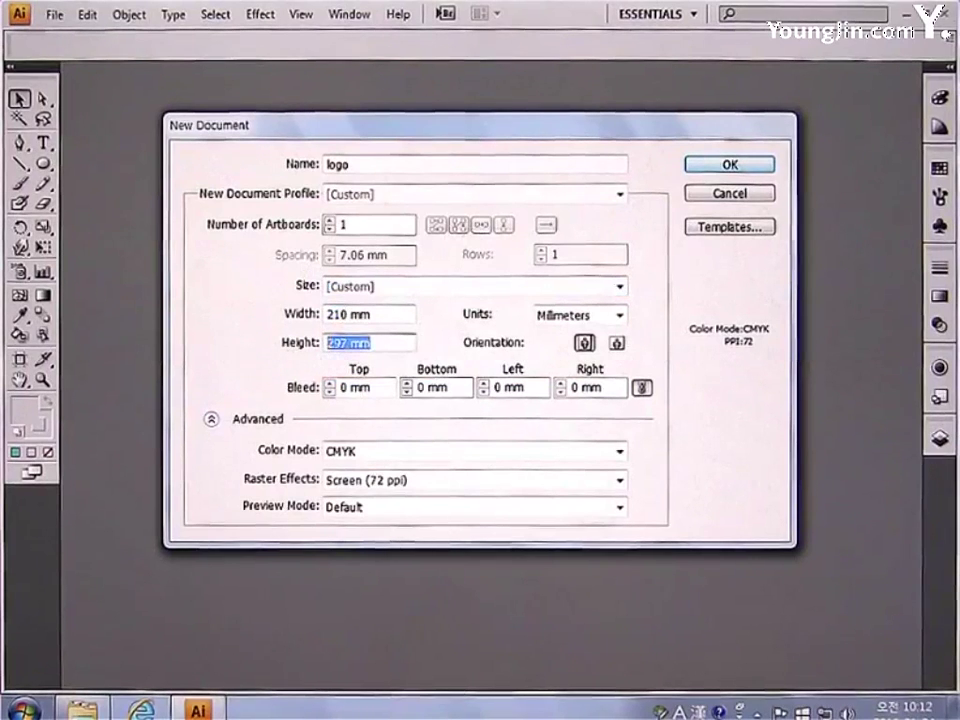
type("297")
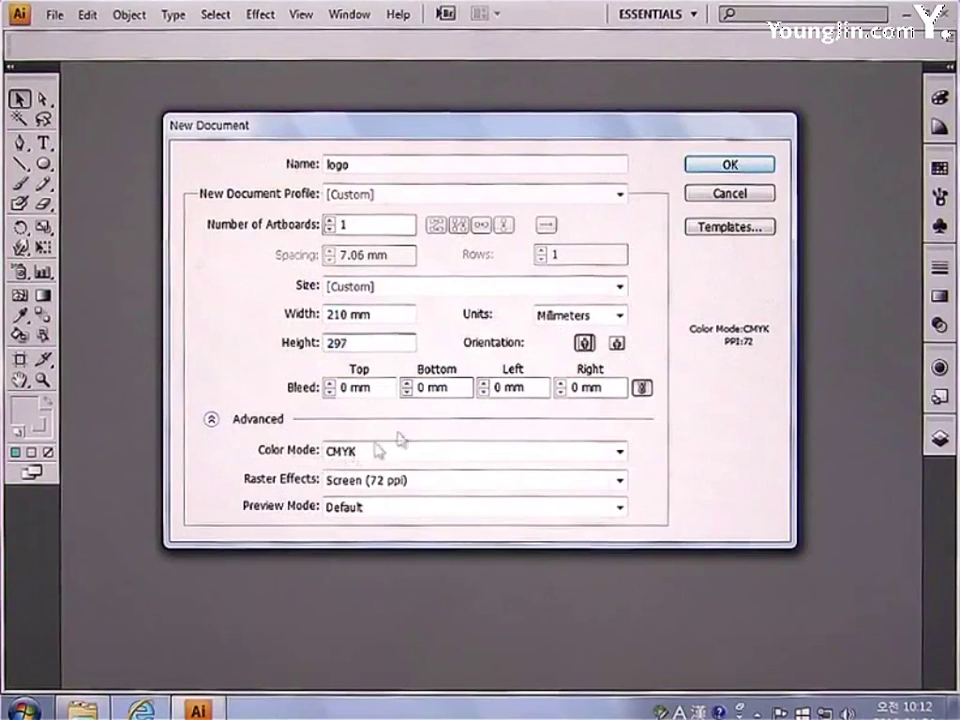
left_click(720, 165)
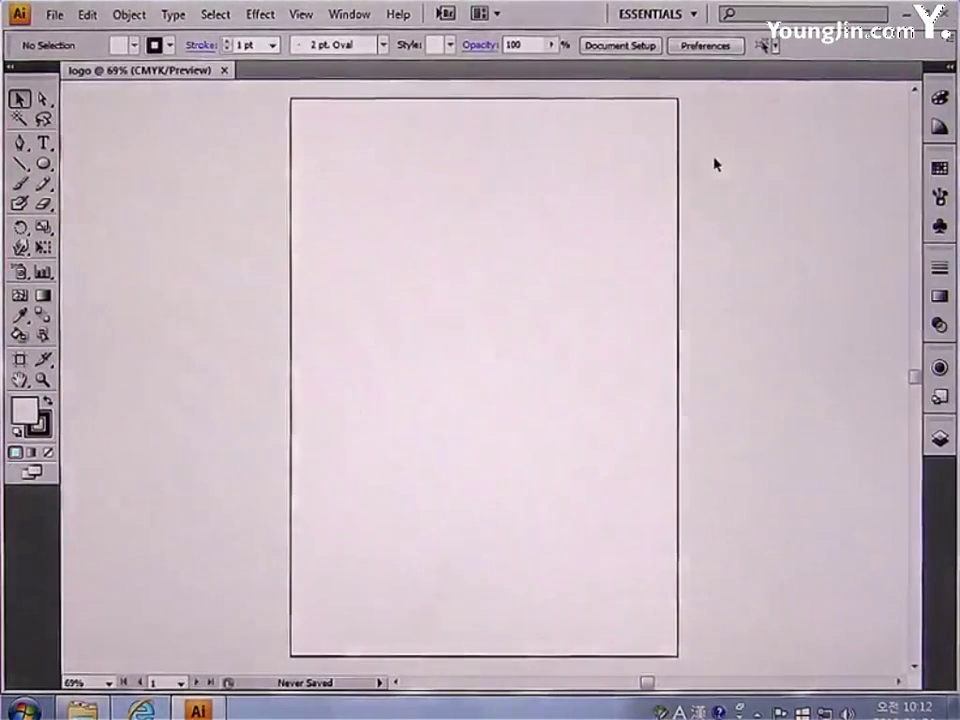
Remove the default stroke and set the fill colour to light gray DBDBDB.
left_click(38, 424)
left_click(46, 452)
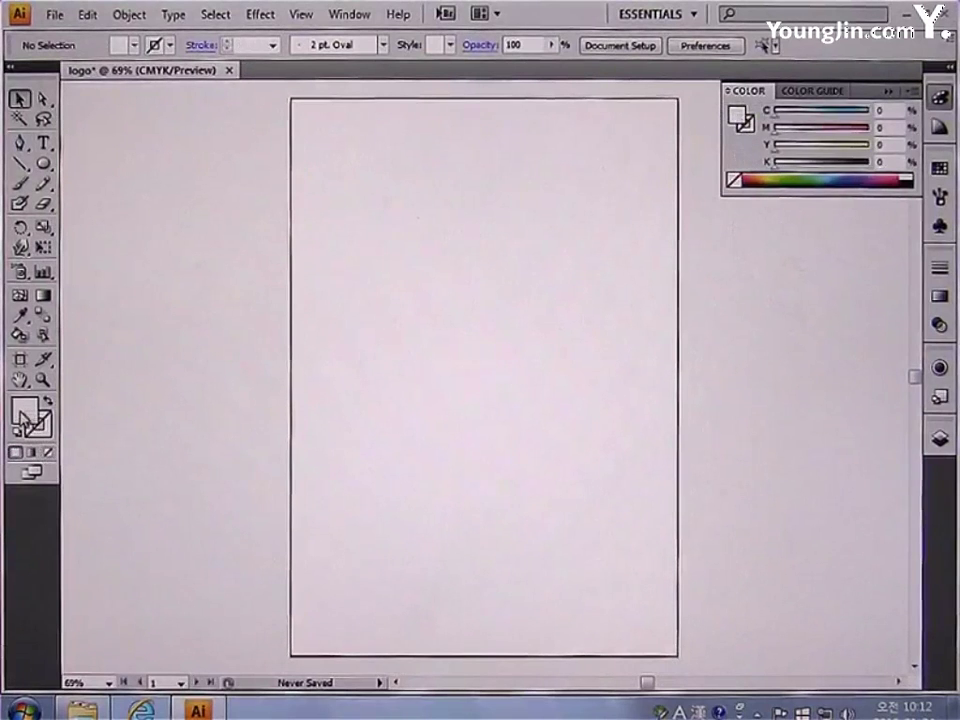
double_click(24, 408)
double_click(598, 465)
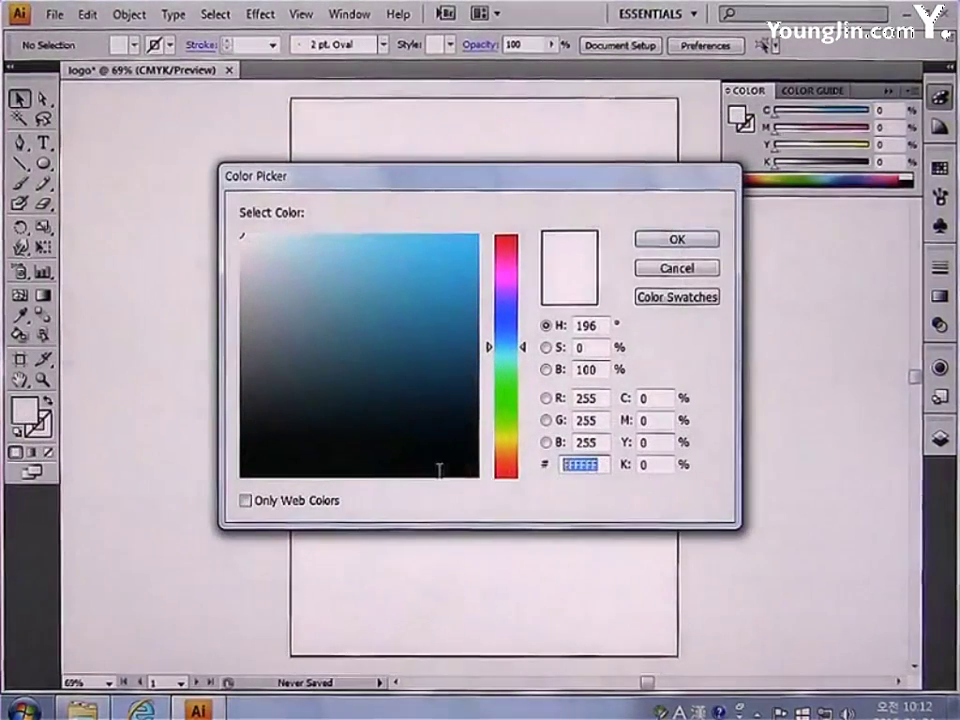
type("DBDBDB")
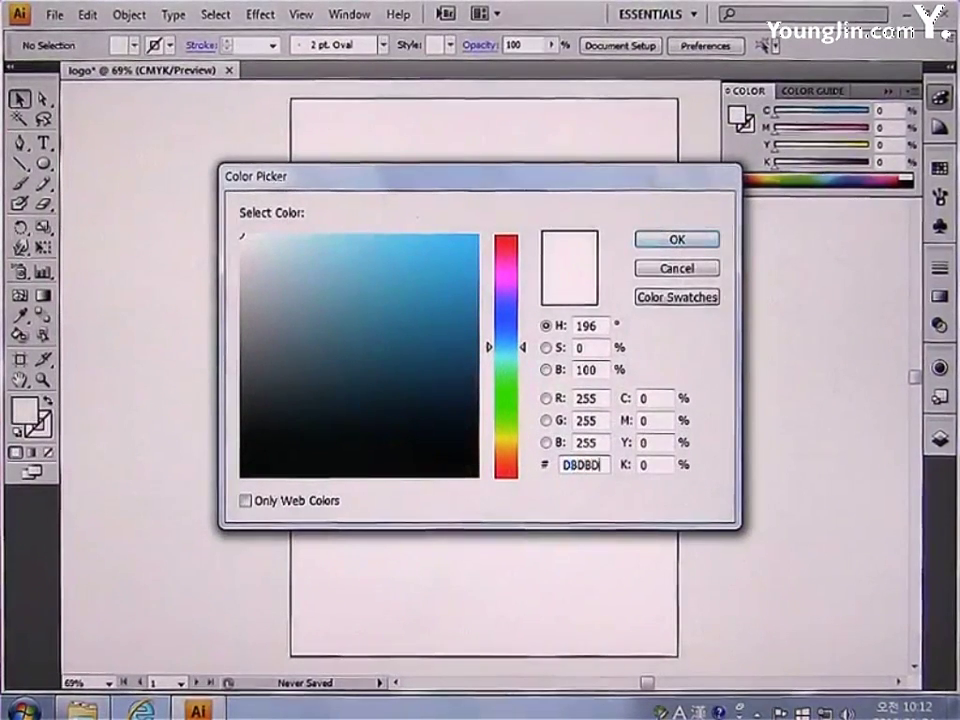
left_click(662, 244)
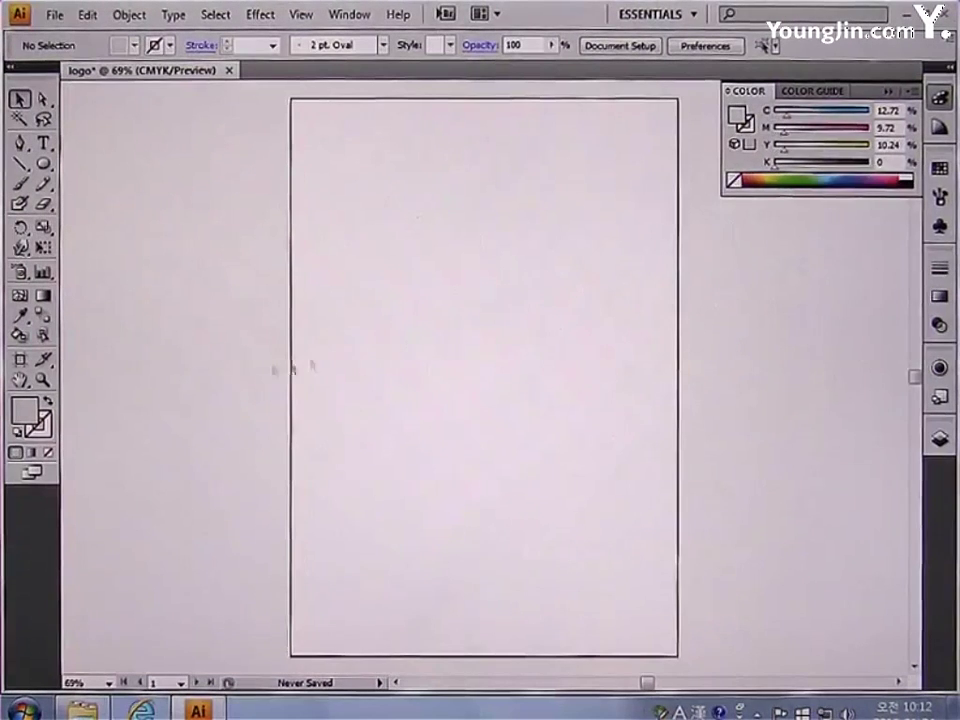
Draw a gray rectangle, slightly wider than tall, near the left edge of the artboard.
left_click(43, 379)
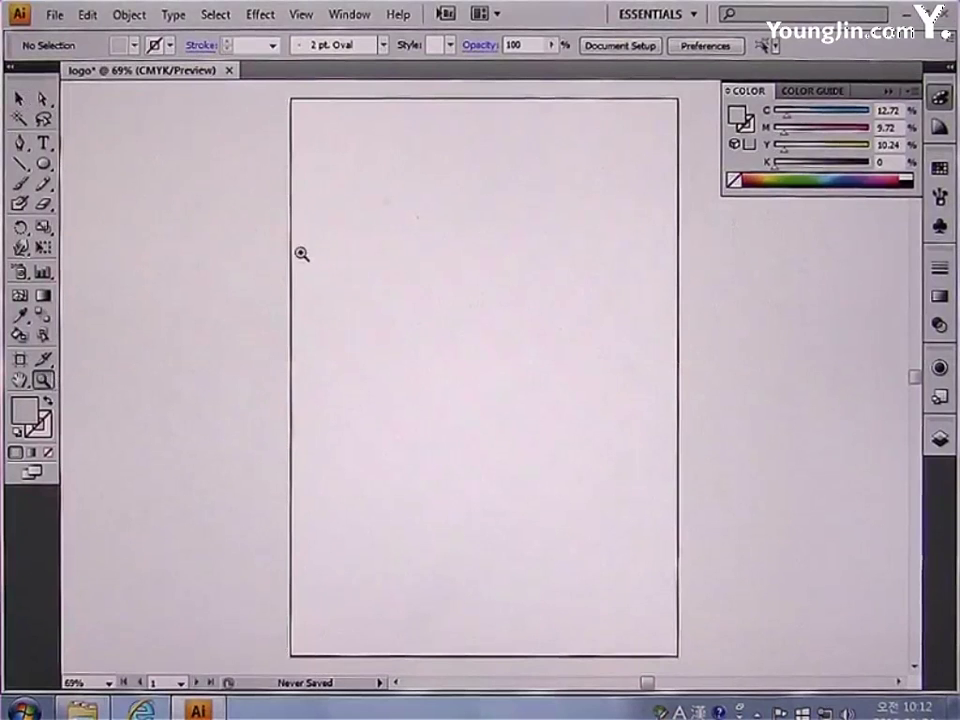
left_click_drag(301, 254, 673, 521)
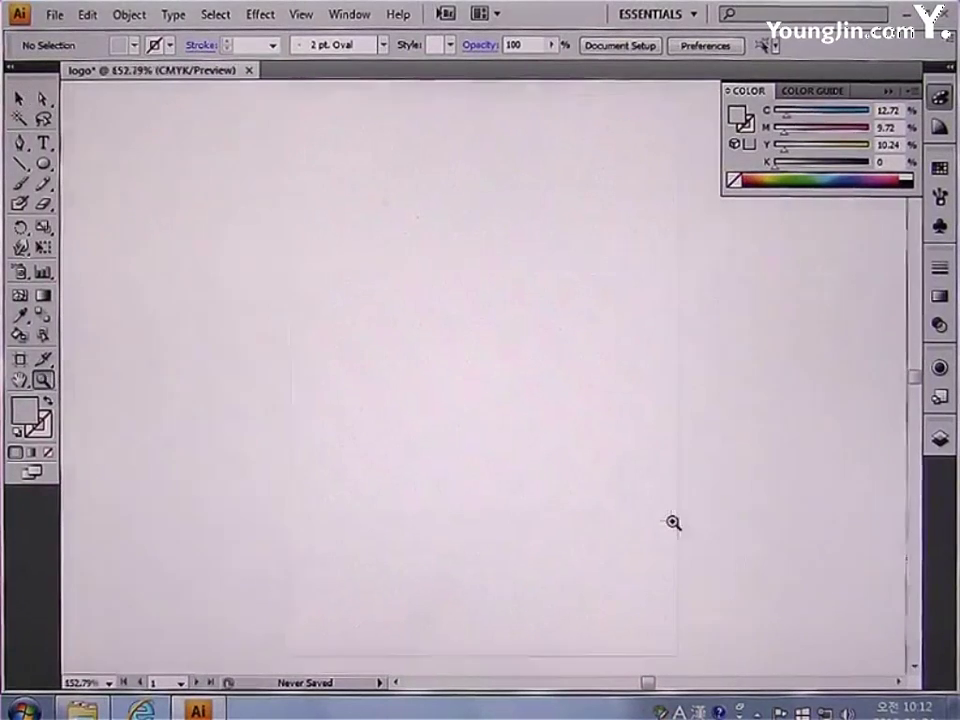
left_click(43, 164)
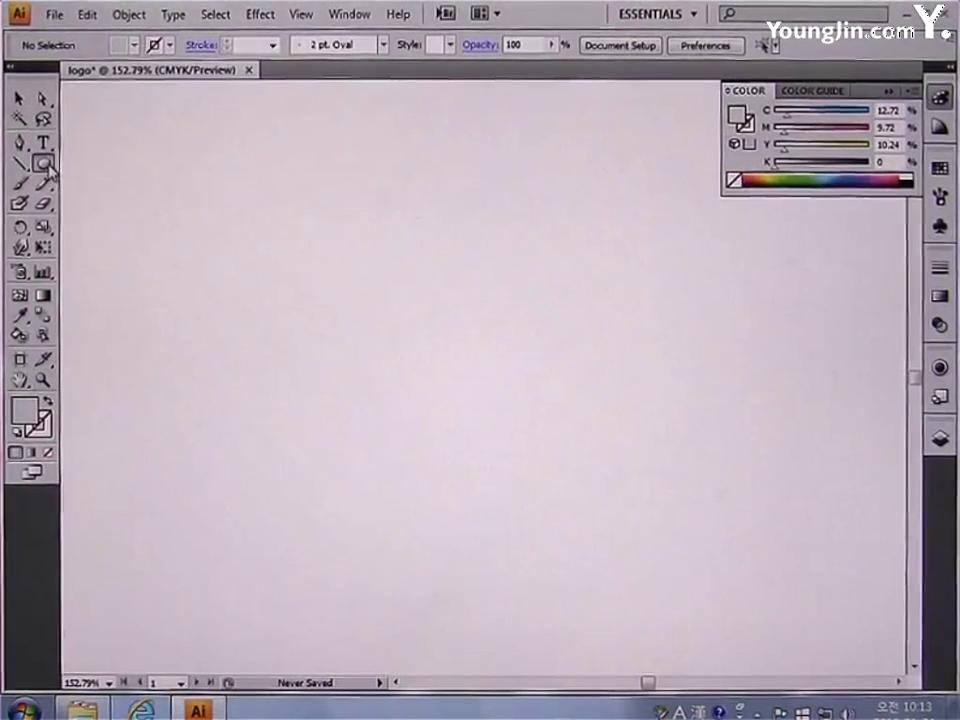
left_click_drag(48, 168, 85, 165)
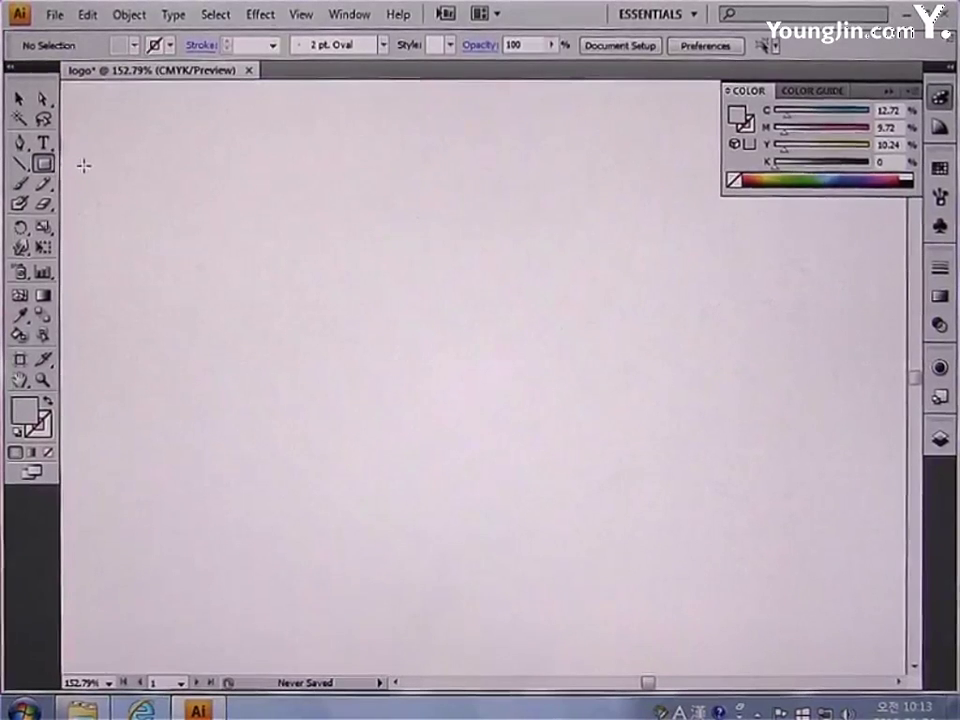
left_click_drag(165, 247, 416, 450)
left_click_drag(538, 464, 643, 436)
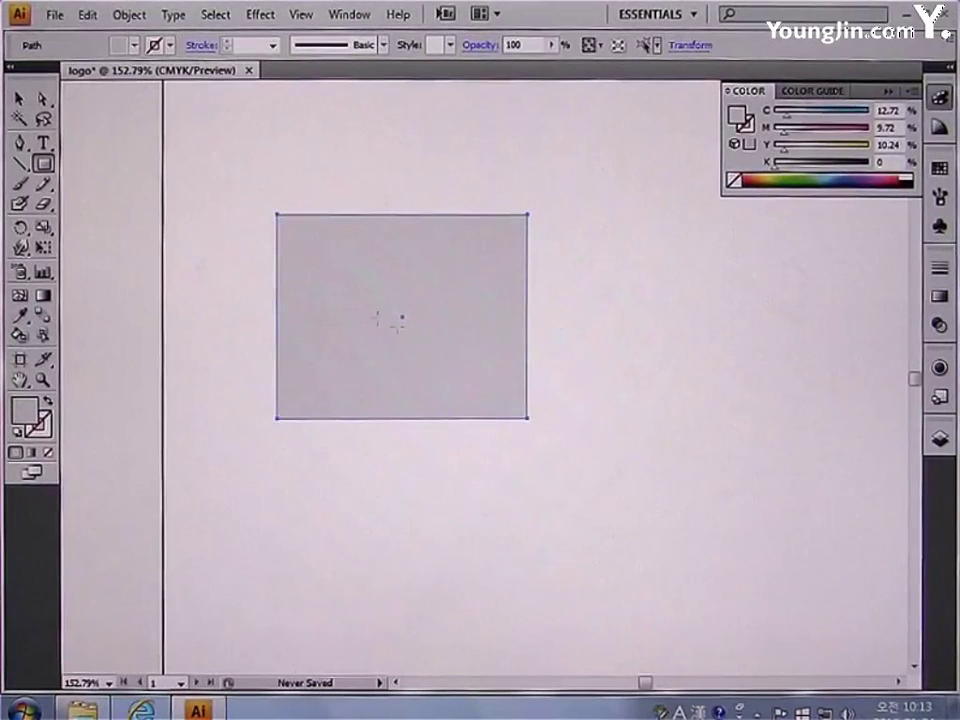
Move the rectangle's corners inward: upper-right to about 54.8, 166.3 mm, lower-right to 58.9, 132.6 mm, lower-left to 31.2, 129.5 mm.
left_click(42, 98)
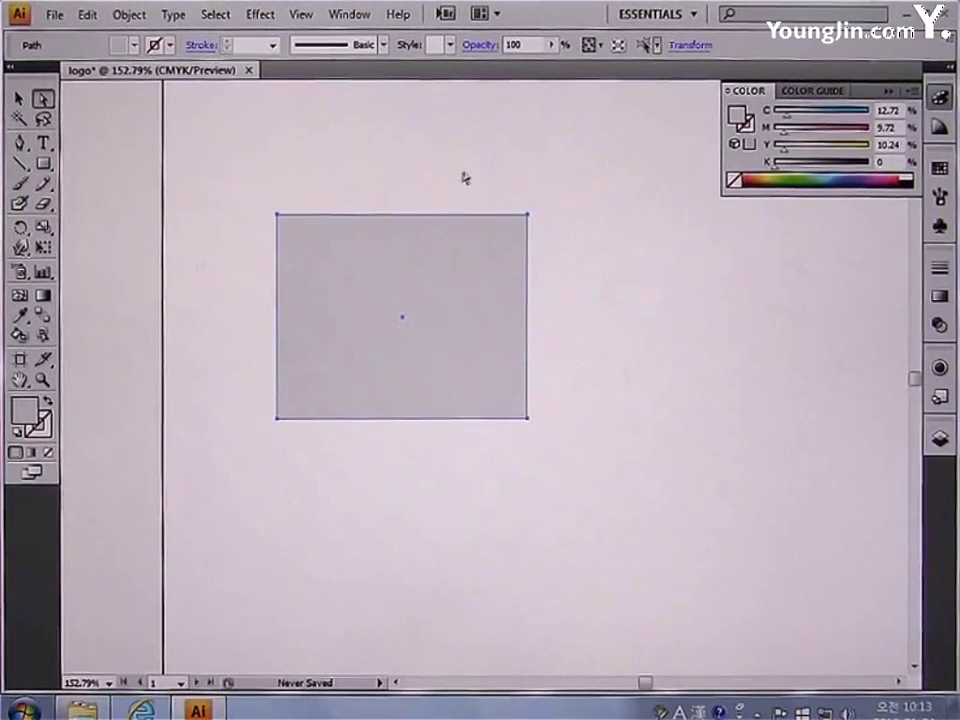
left_click_drag(463, 178, 551, 261)
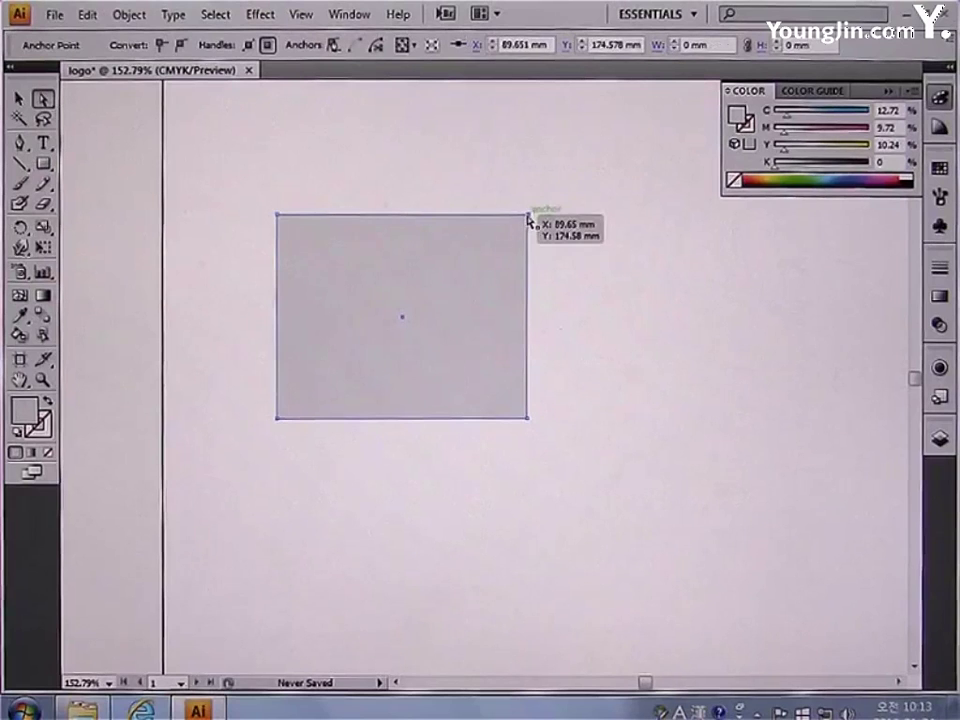
left_click_drag(528, 218, 432, 247)
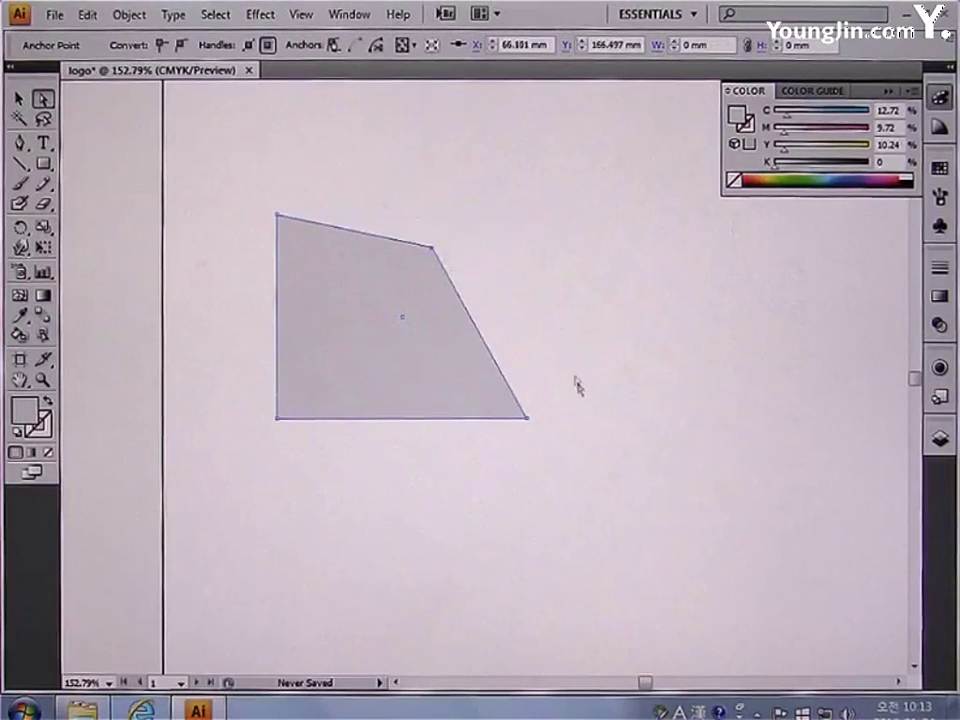
left_click_drag(527, 419, 403, 389)
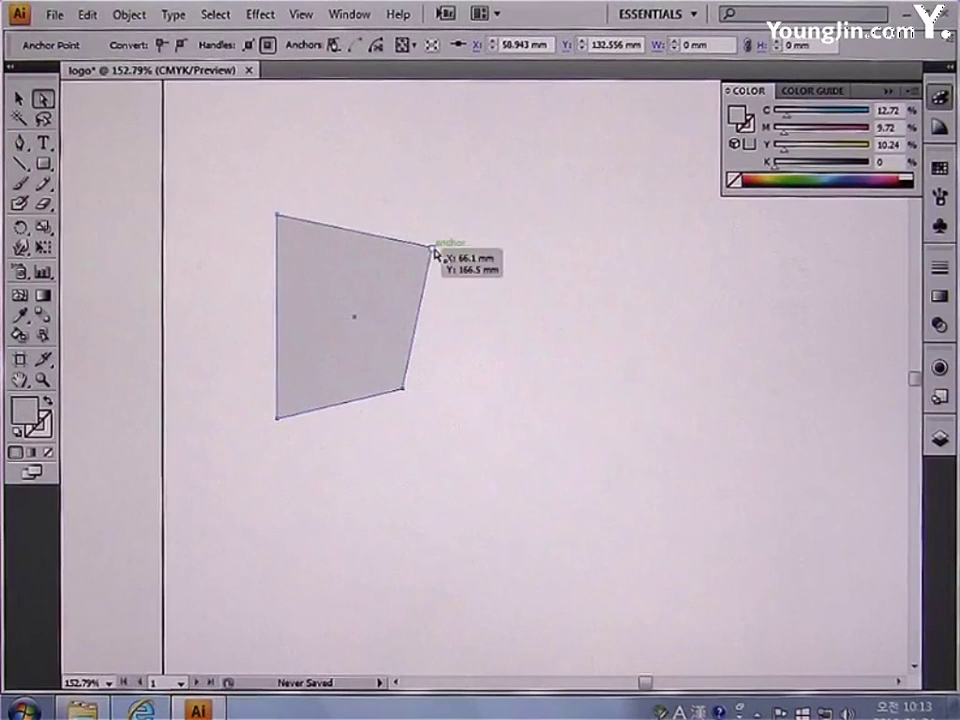
left_click_drag(433, 248, 387, 249)
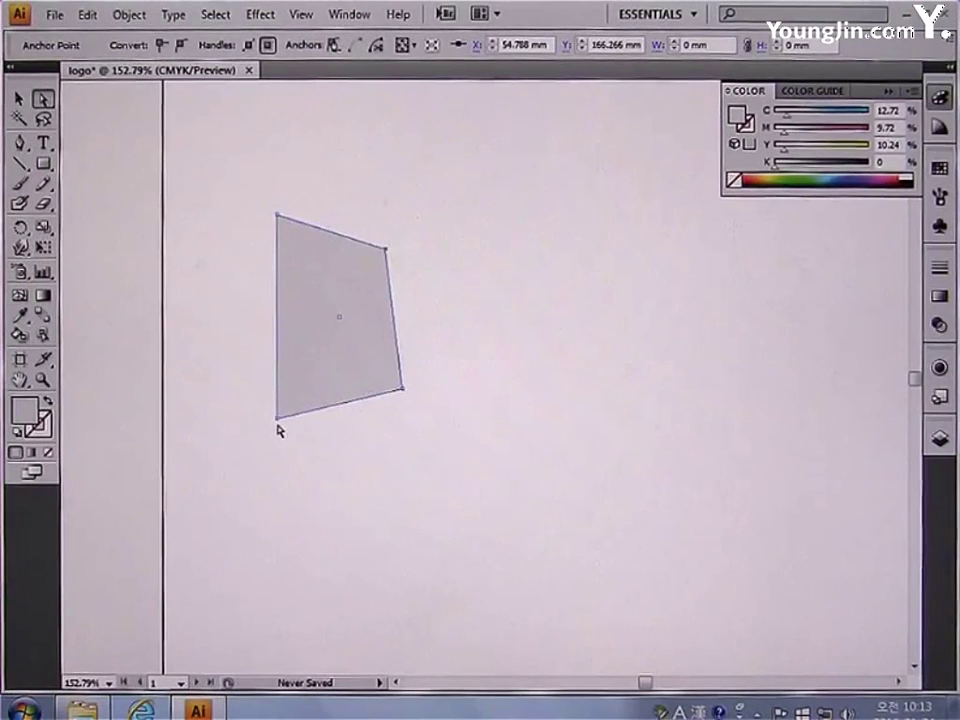
left_click_drag(278, 422, 290, 400)
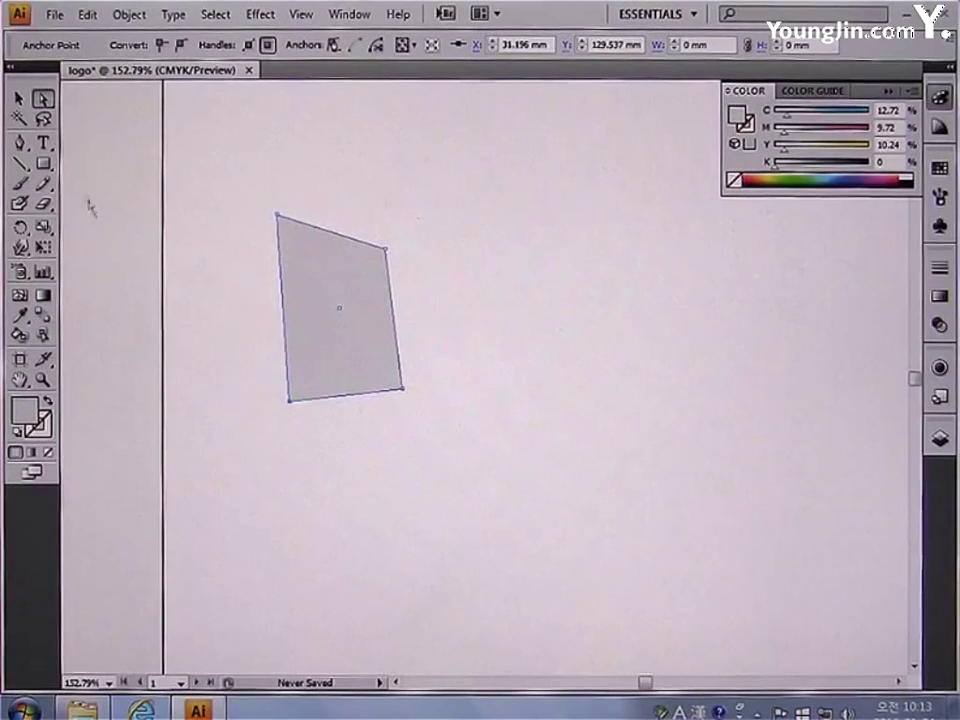
Move the gray quadrilateral to the right and slightly down on the artboard, then deselect it.
left_click(19, 99)
left_click_drag(229, 144, 477, 458)
left_click_drag(366, 321, 527, 361)
left_click(581, 480)
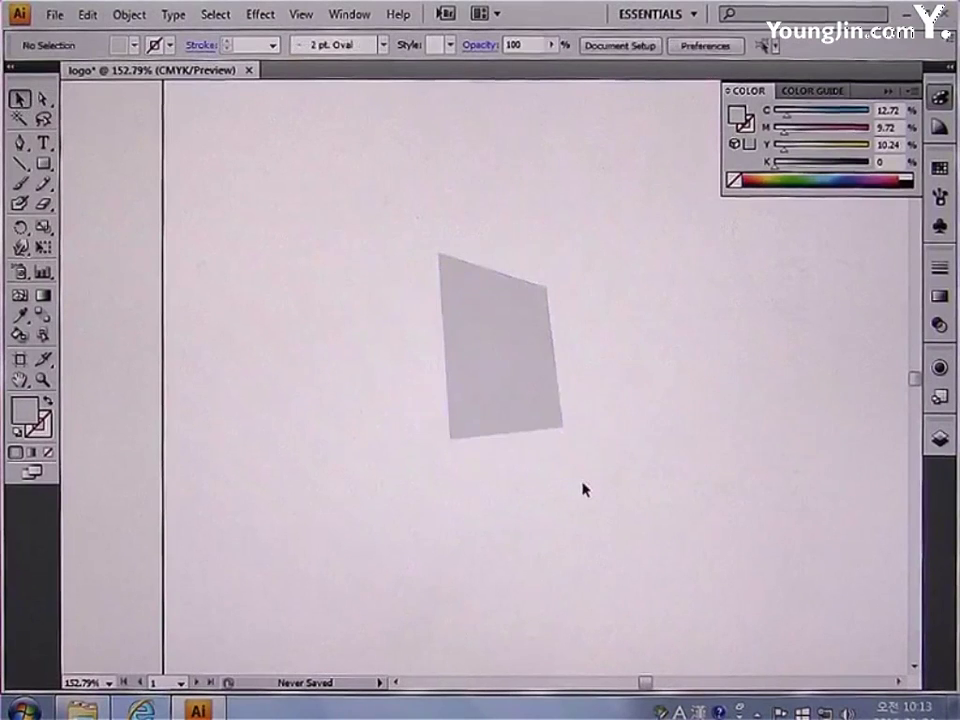
Copy the gray quadrilateral and paste the duplicate in front at the same position.
left_click_drag(317, 212, 658, 524)
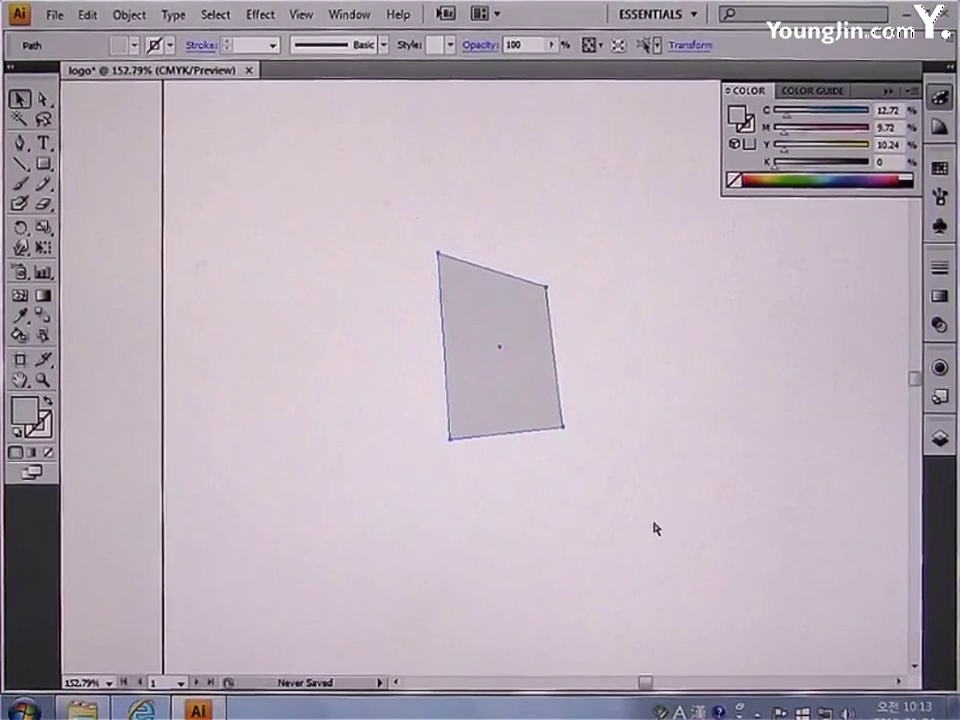
left_click(88, 14)
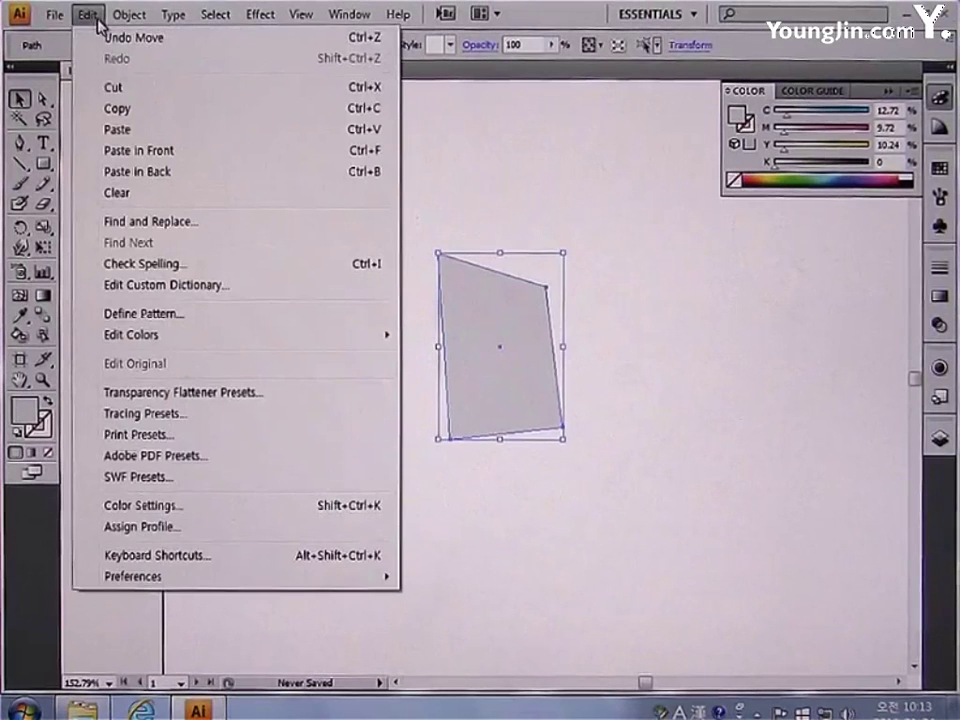
left_click(118, 150)
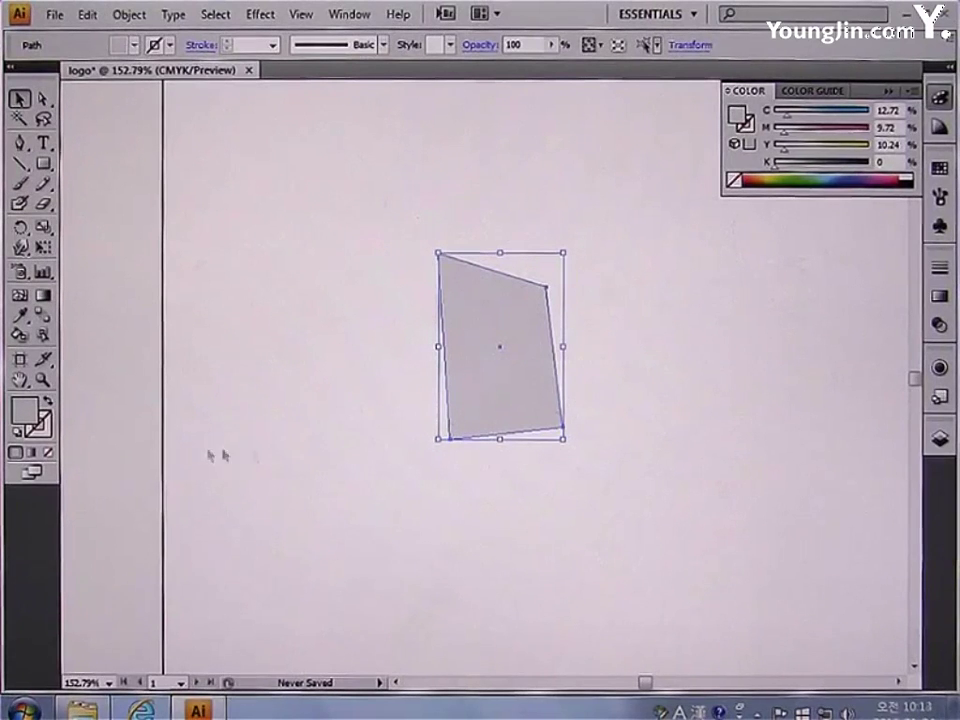
Fill the duplicate with white FFFFFF and scale it down slightly about its centre, leaving a thin gray frame around it.
double_click(27, 421)
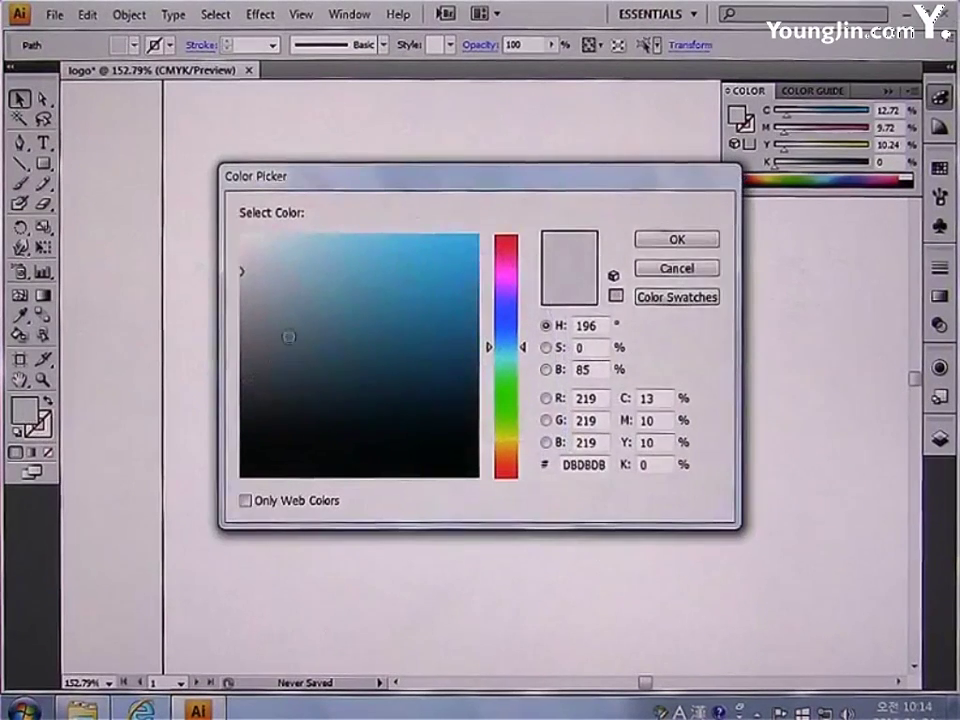
left_click_drag(289, 336, 231, 222)
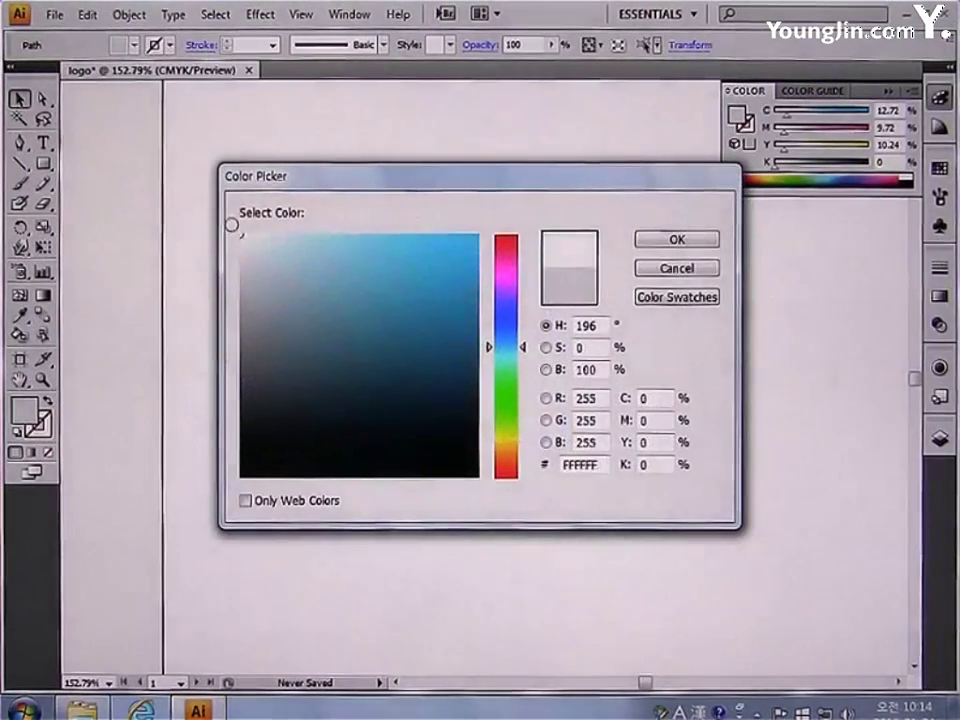
left_click(677, 245)
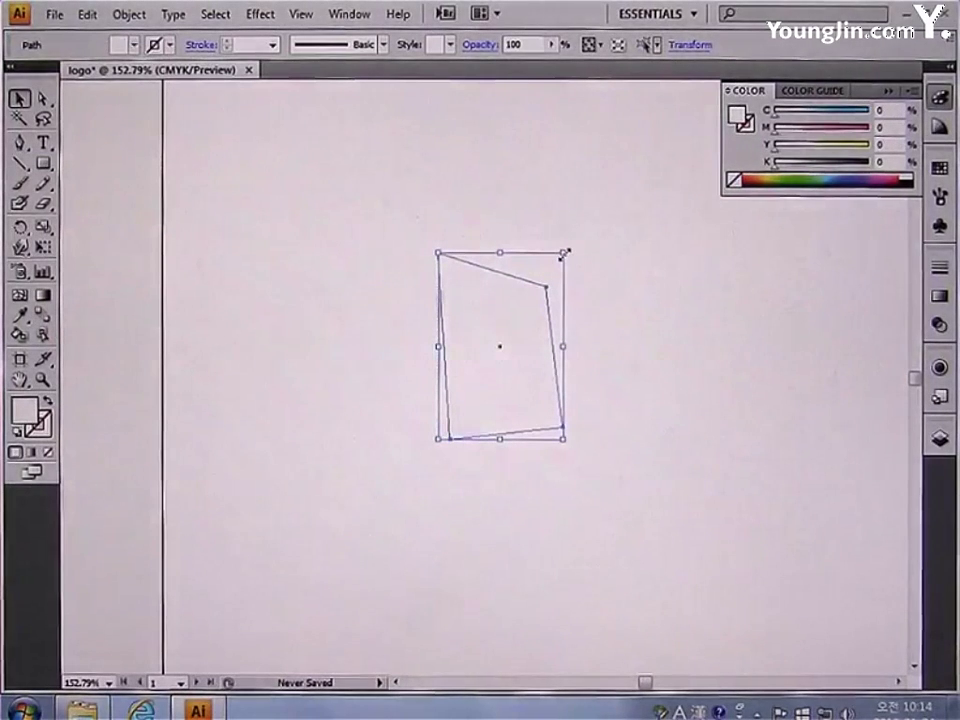
left_click_drag(563, 253, 561, 263)
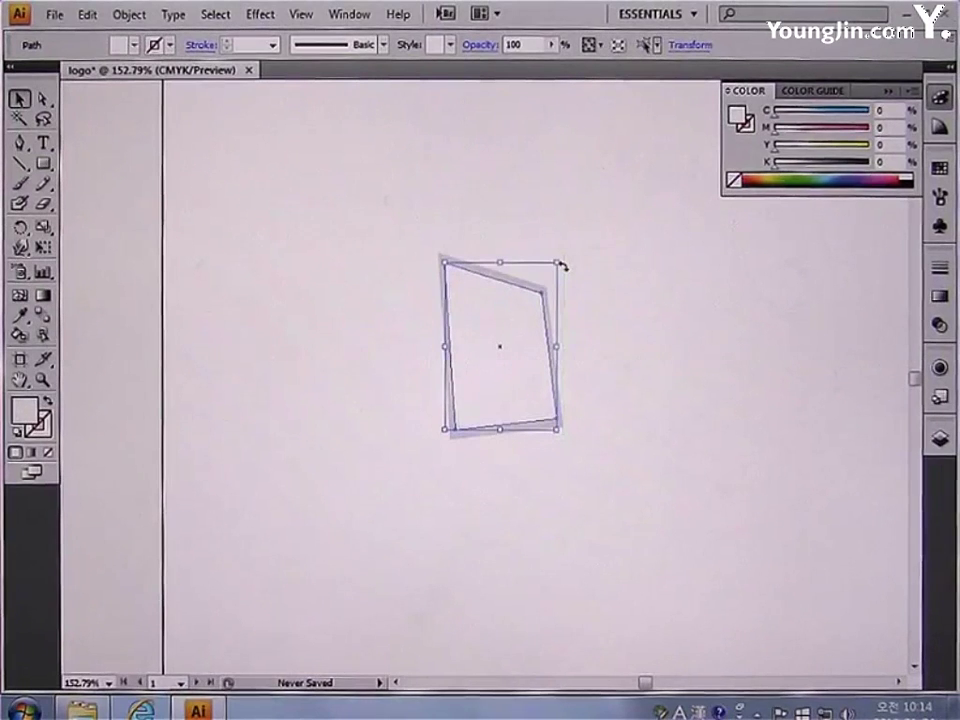
left_click(634, 345)
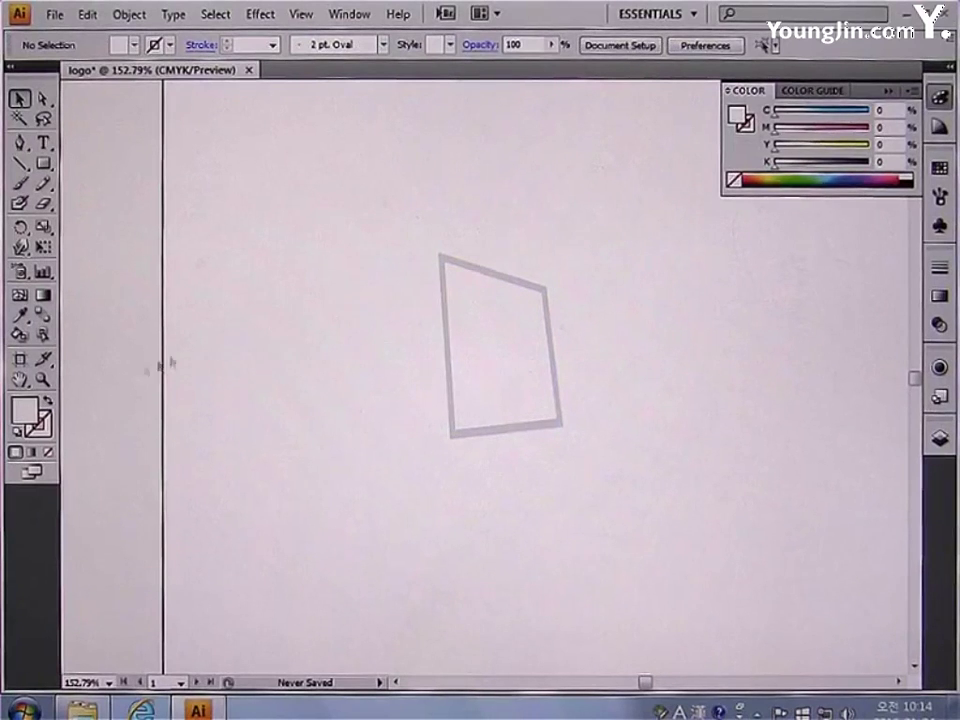
Set the fill color to A2A3A5 and draw a tall, narrow rectangle just left of the gray monitor frame.
double_click(20, 420)
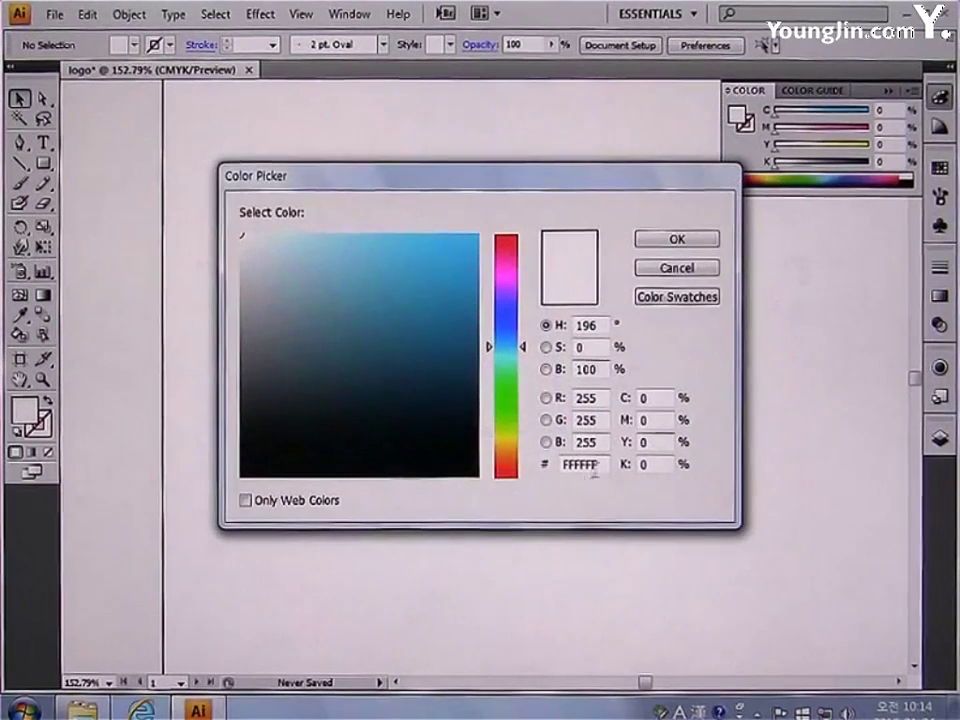
left_click_drag(604, 464, 493, 475)
type("A")
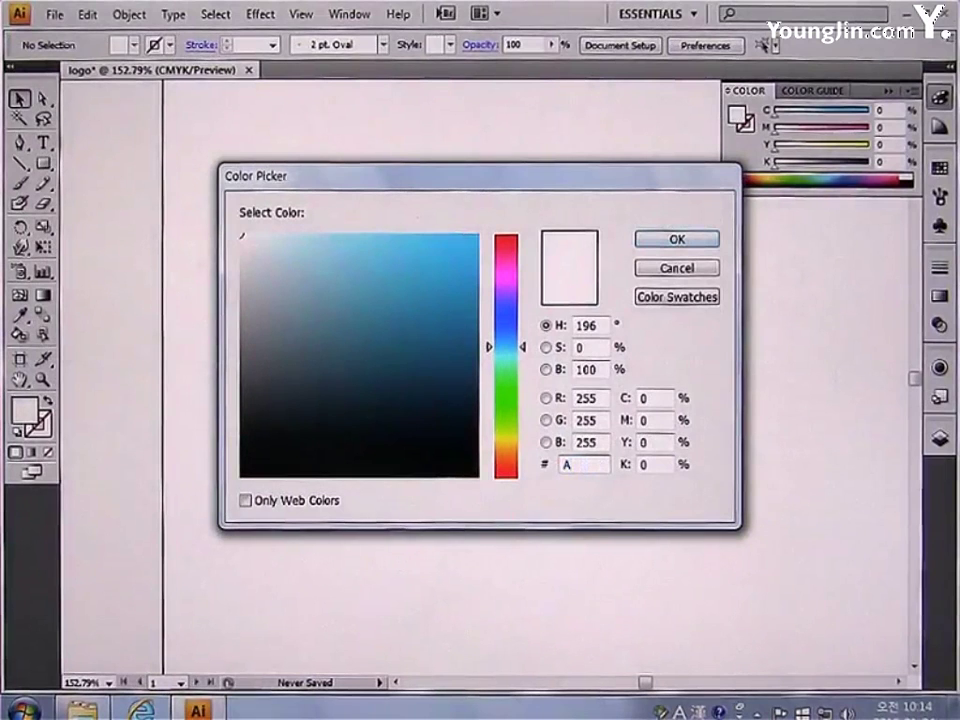
type("2A3A")
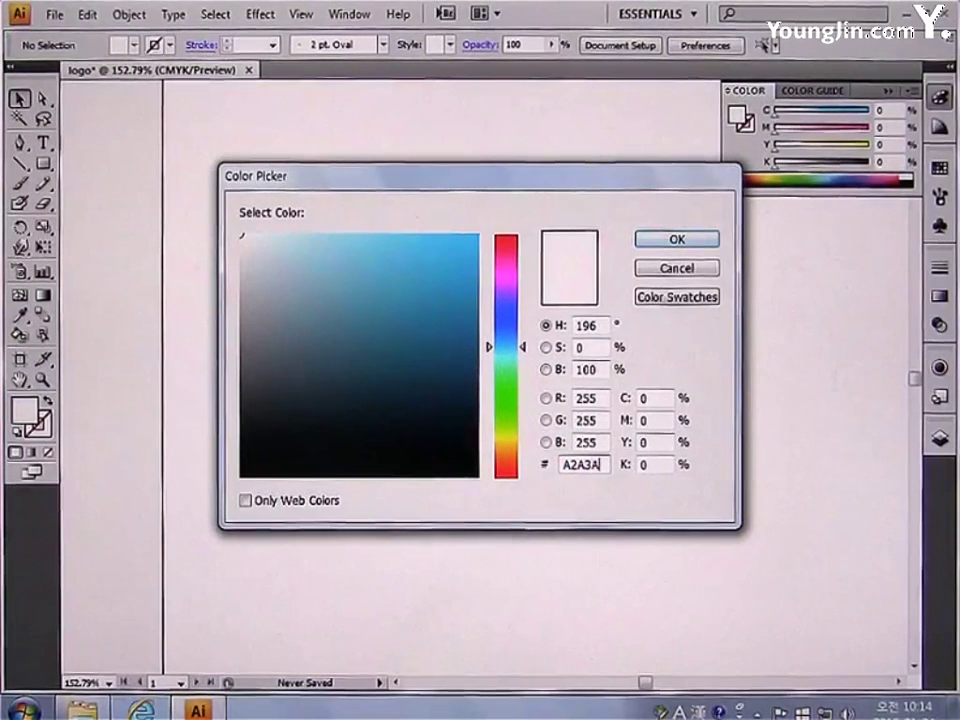
type("5")
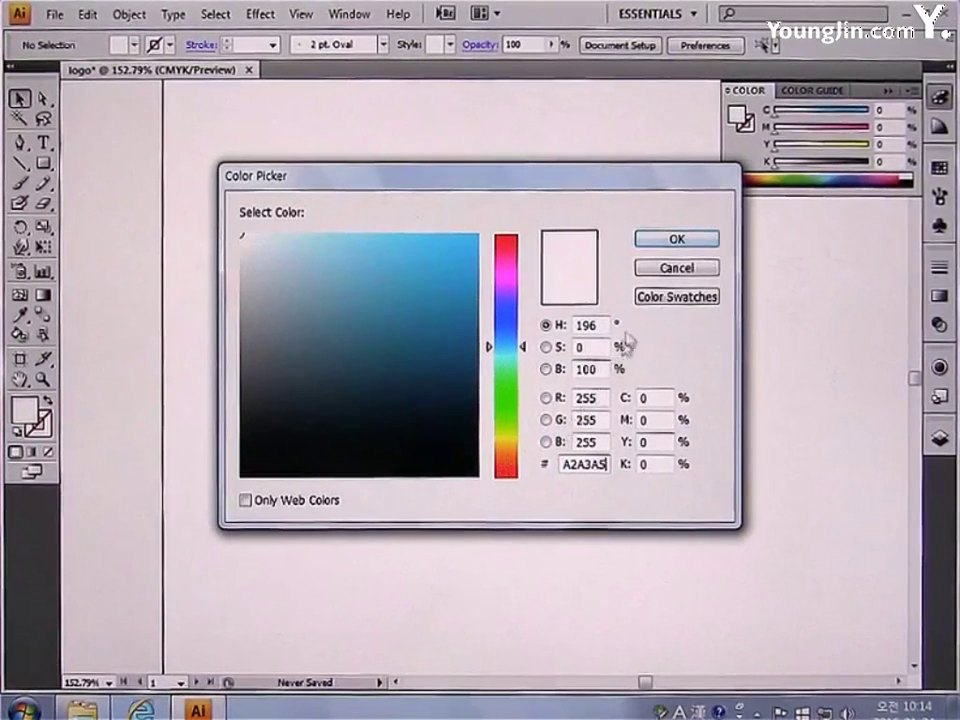
left_click(664, 242)
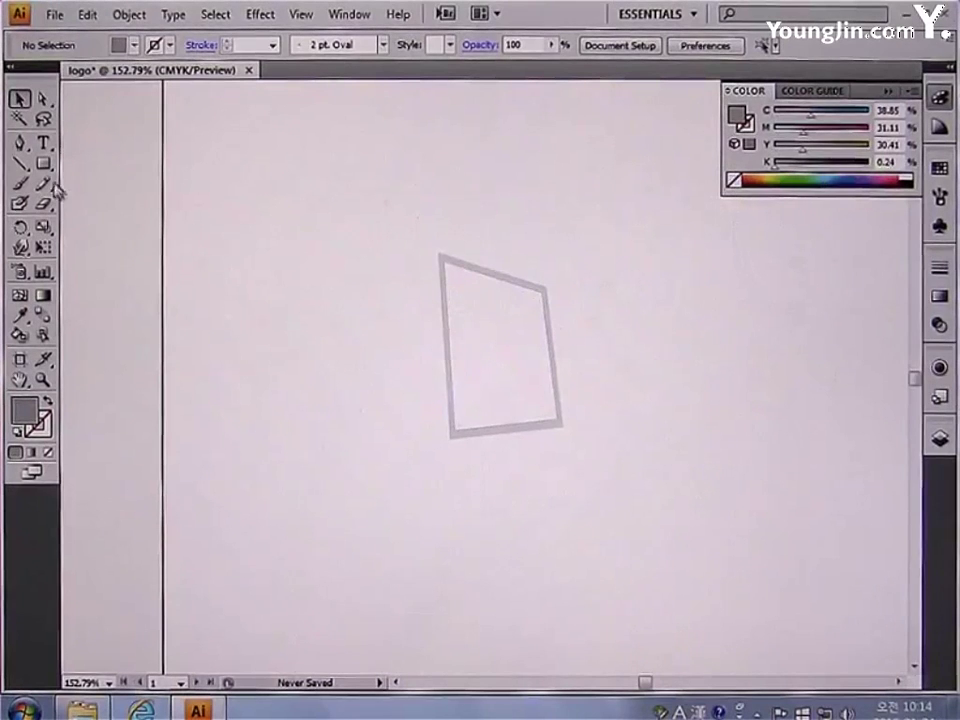
left_click(44, 166)
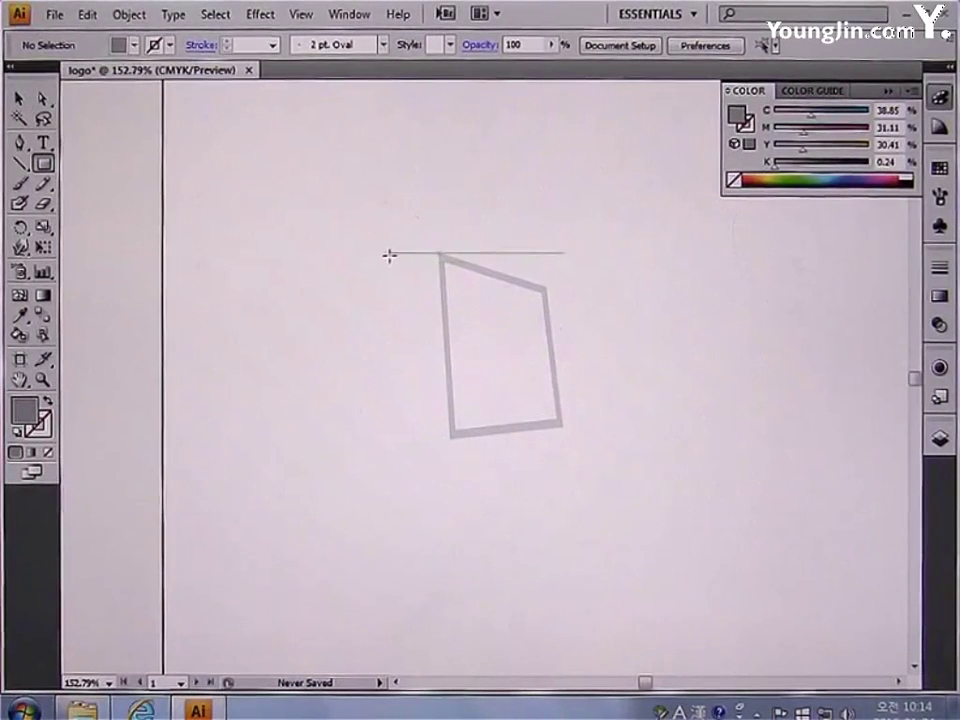
left_click_drag(389, 256, 404, 437)
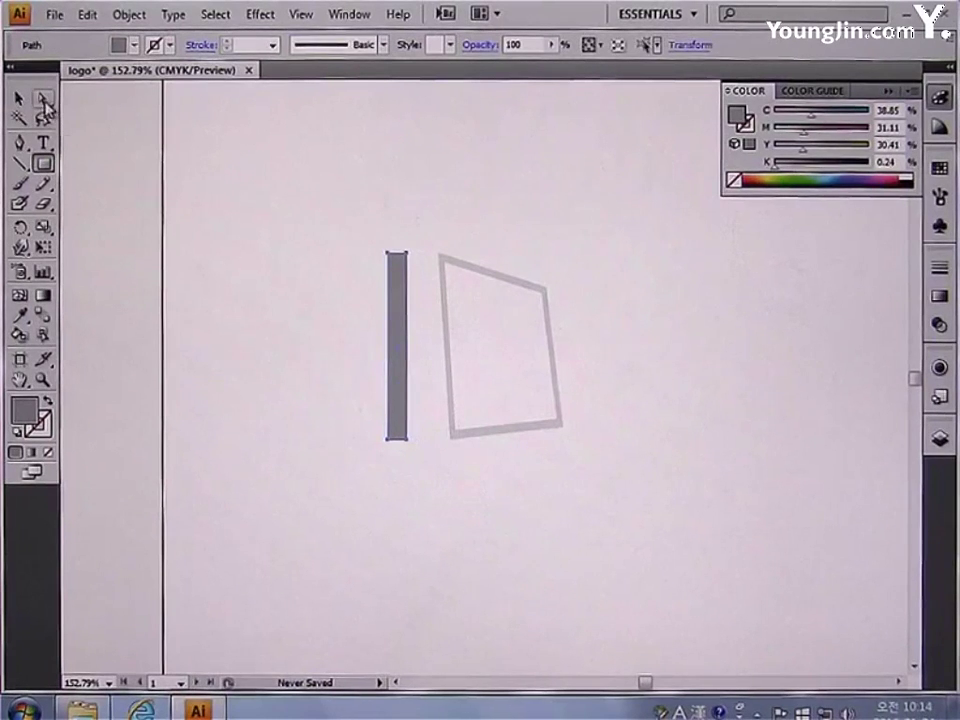
Reshape the narrow rectangle into the monitor's side panel by moving its four corners against the frame's left edge, then deselect it.
left_click(43, 99)
left_click_drag(405, 254, 438, 257)
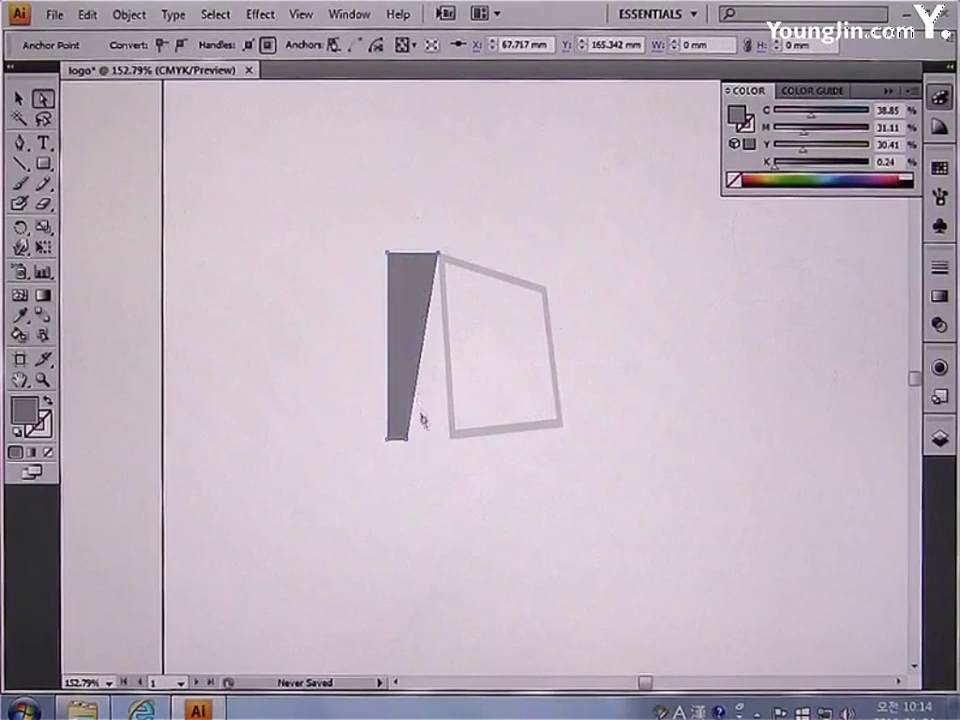
left_click_drag(405, 440, 450, 440)
left_click_drag(386, 441, 440, 440)
left_click_drag(386, 254, 424, 280)
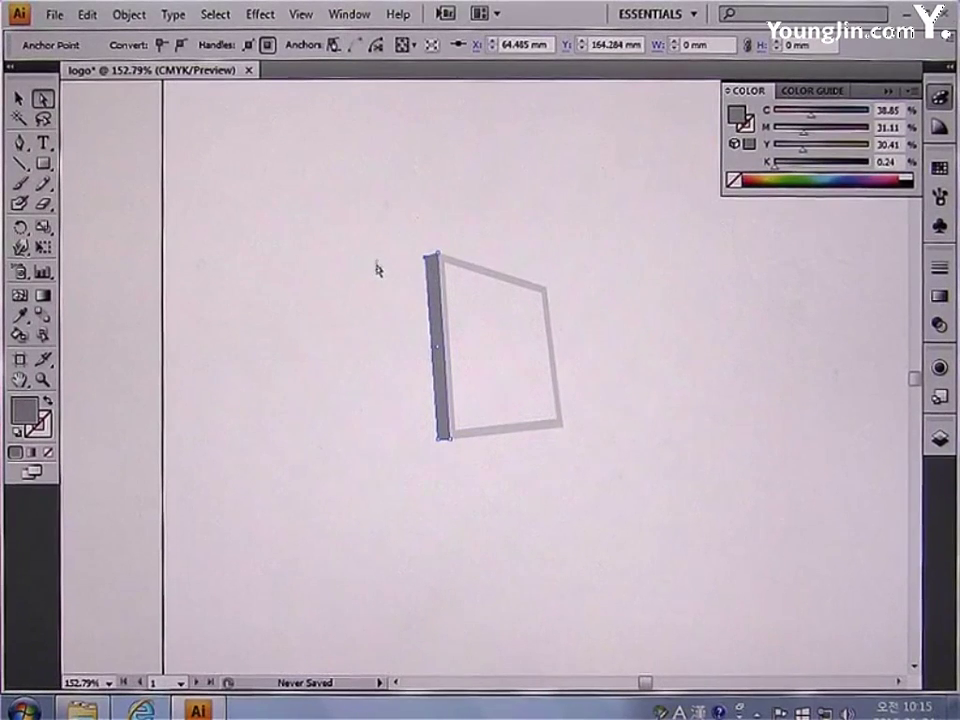
left_click(324, 233)
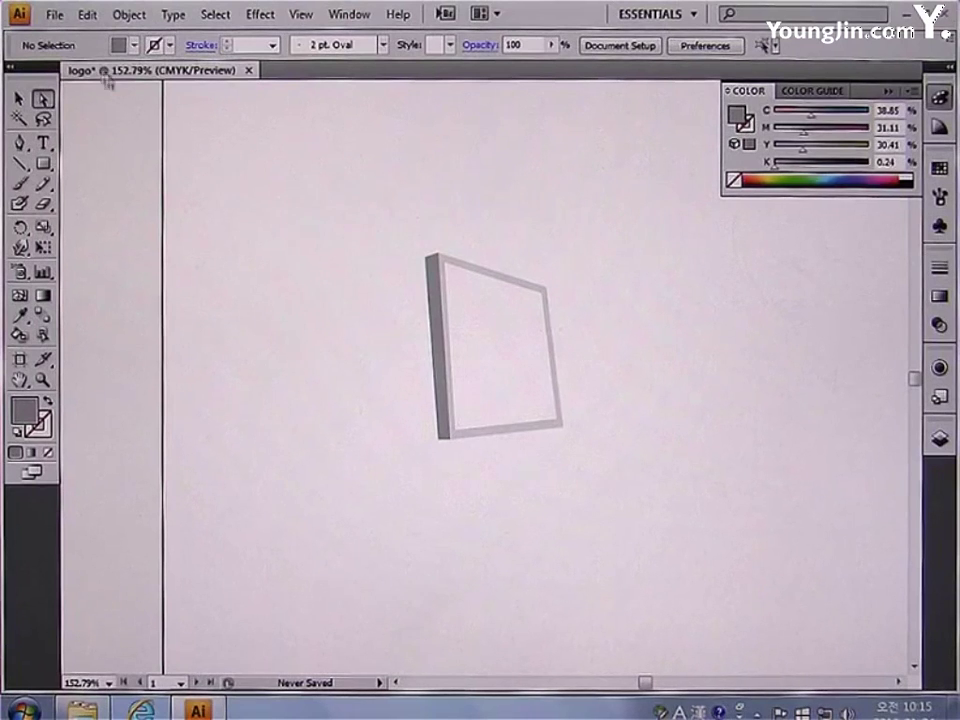
Open the logo EPS file from the 작업 folder and frame its monitor drawing in view.
left_click(55, 15)
left_click(86, 80)
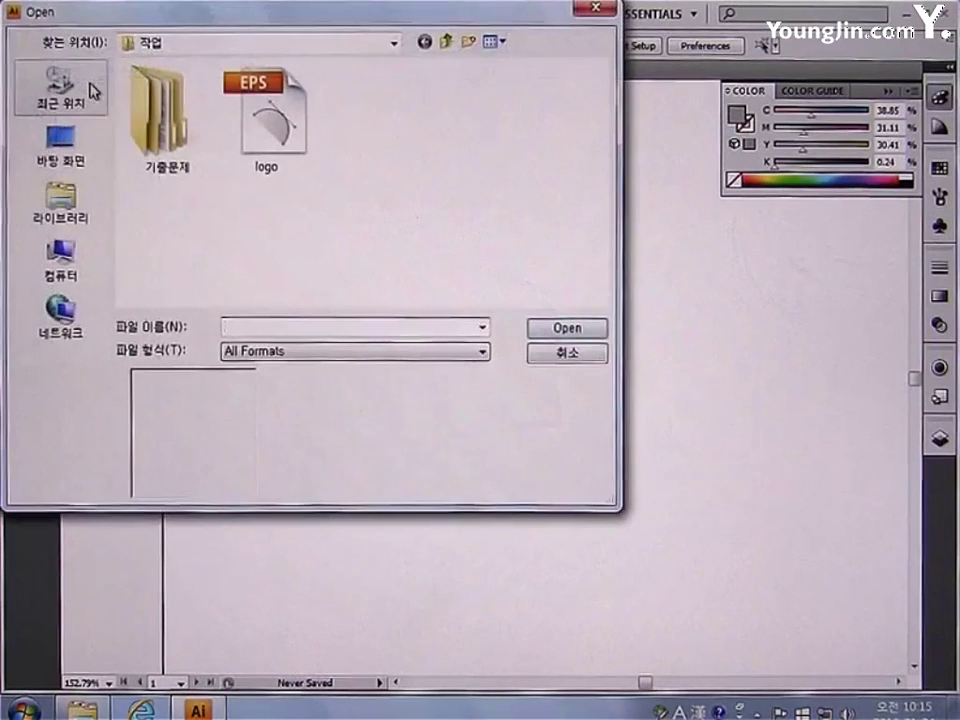
double_click(266, 170)
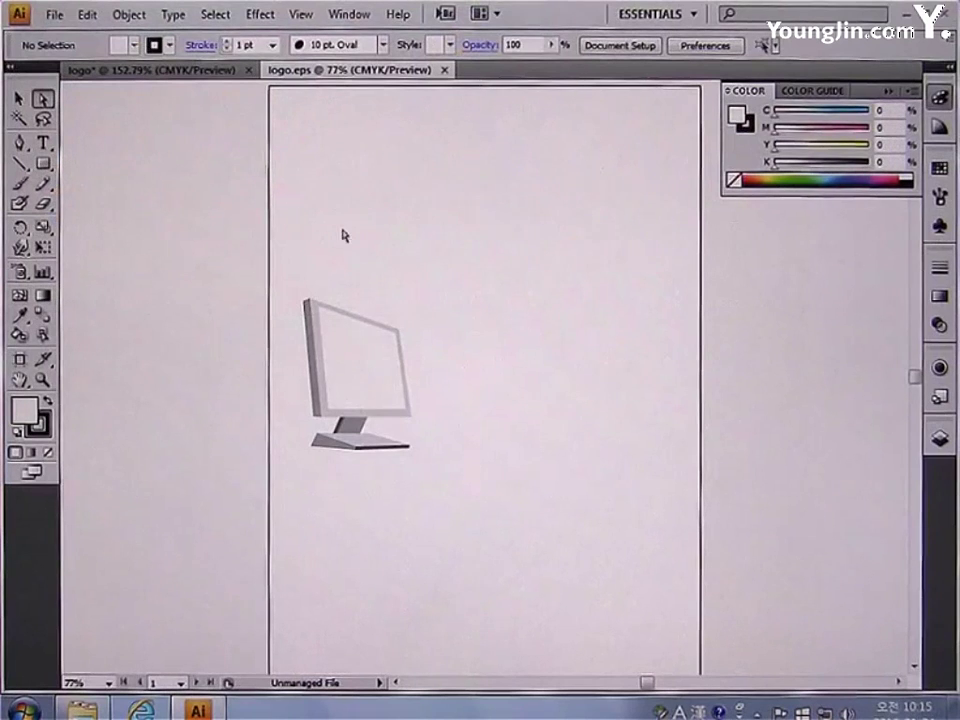
key("z")
left_click_drag(290, 265, 467, 510)
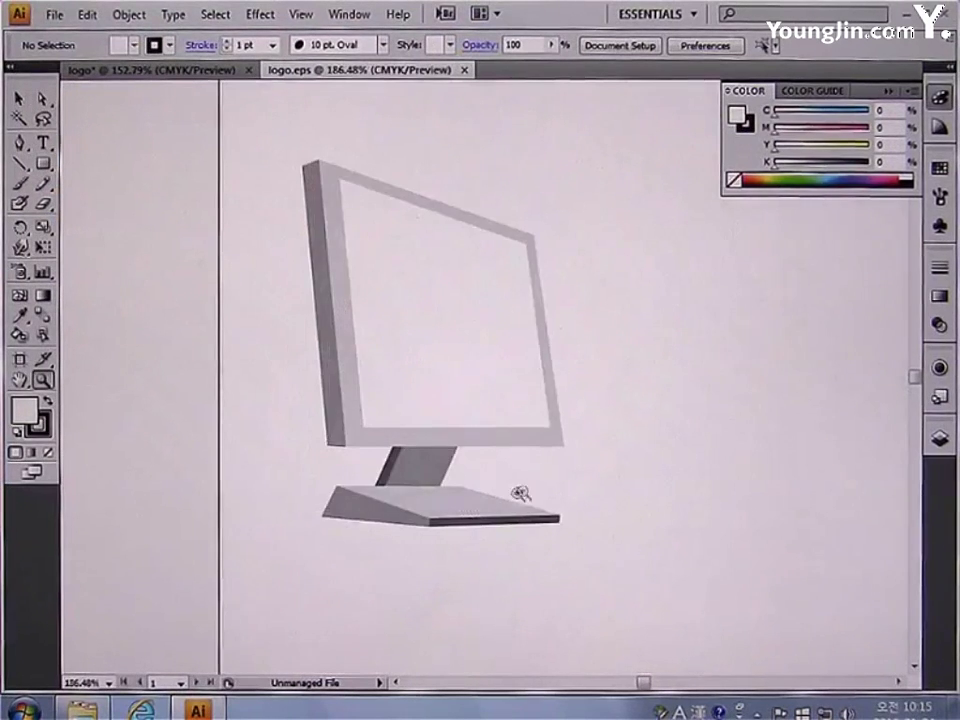
left_click_drag(597, 446, 506, 448)
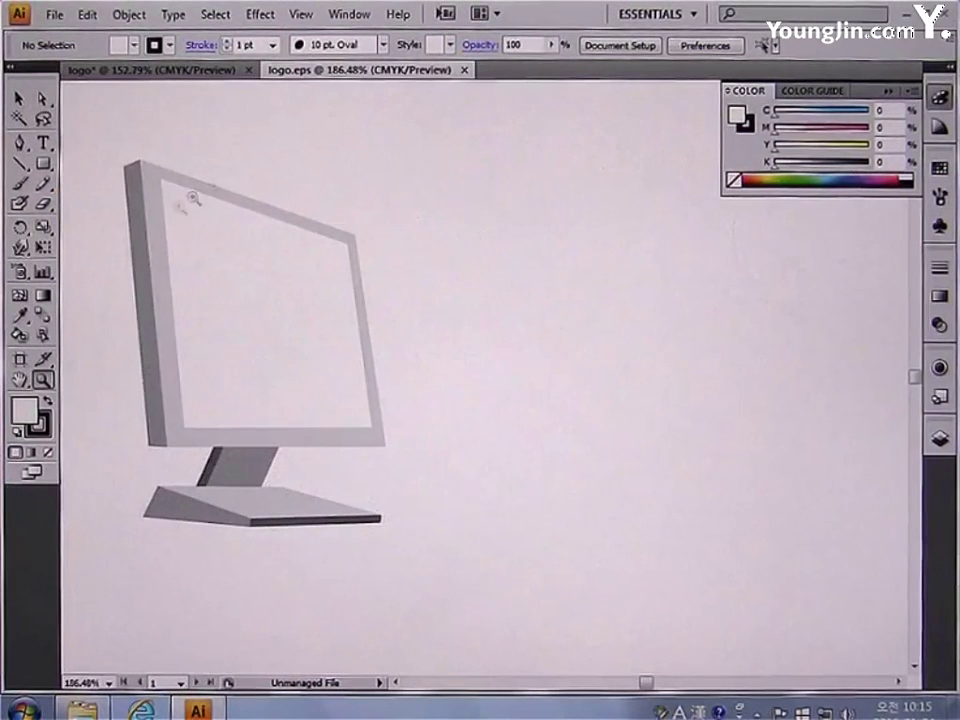
key("ctrl+minus")
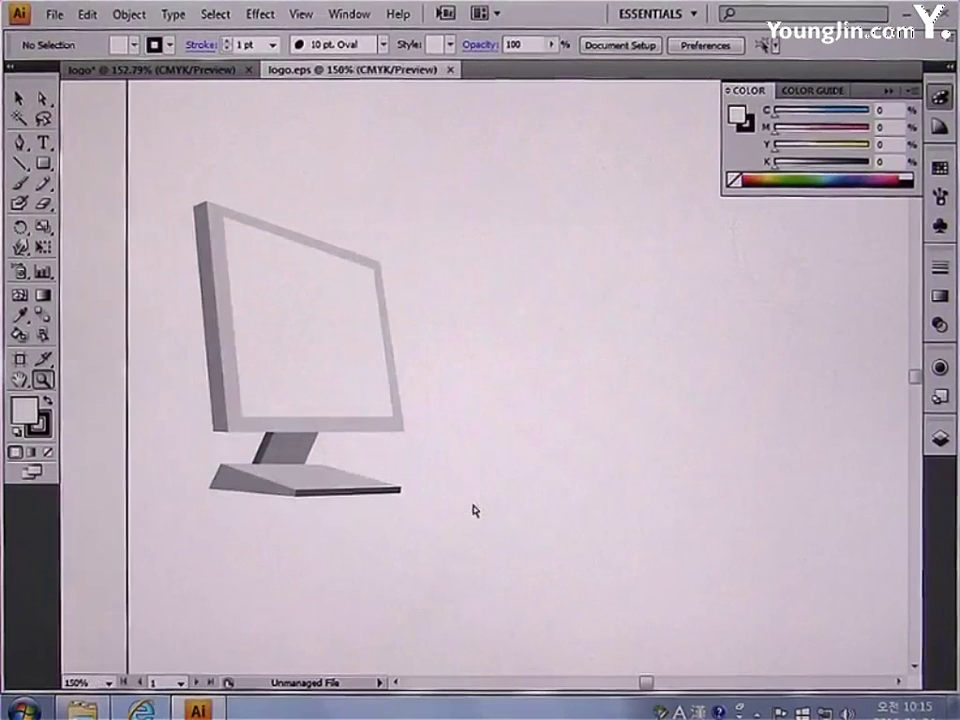
key("ctrl+minus")
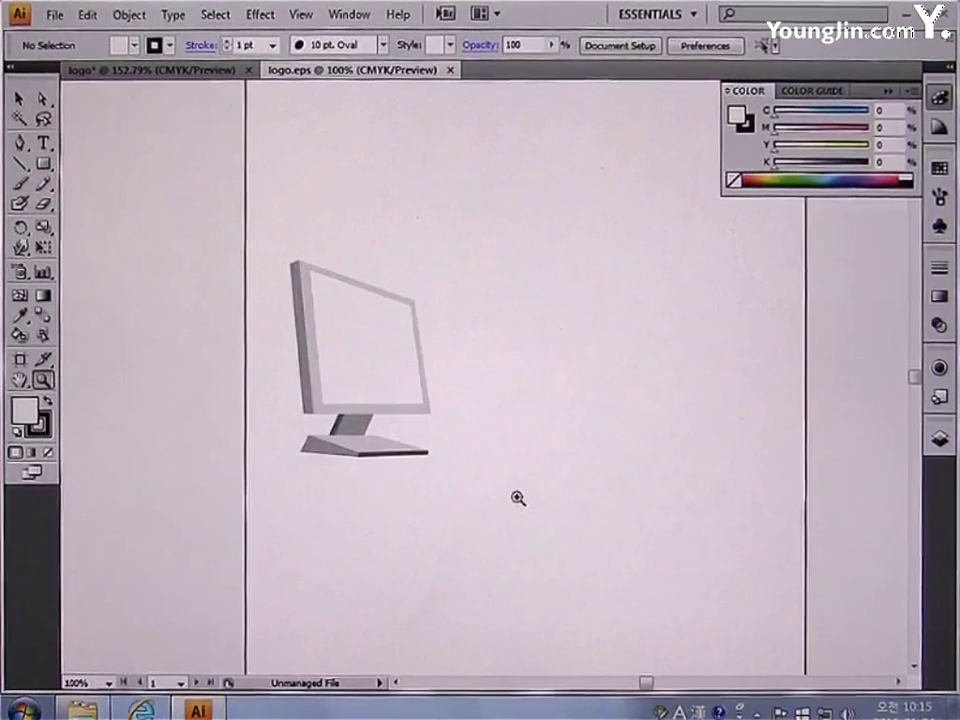
left_click_drag(546, 480, 474, 478)
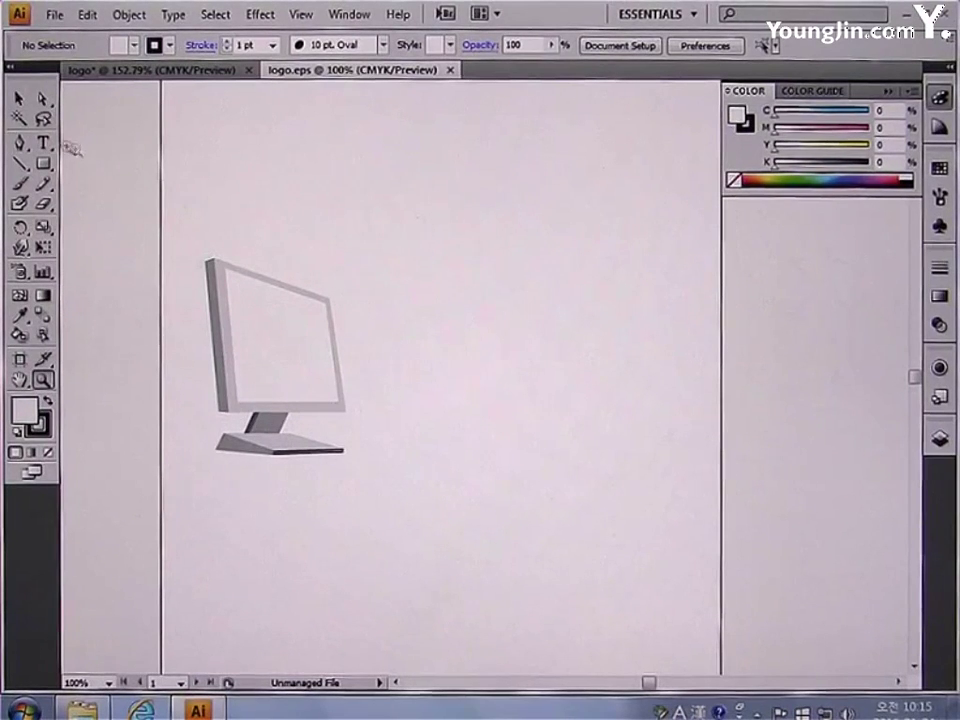
Add the letter K in Trebuchet MS Bold in the middle of the monitor's screen.
left_click(43, 142)
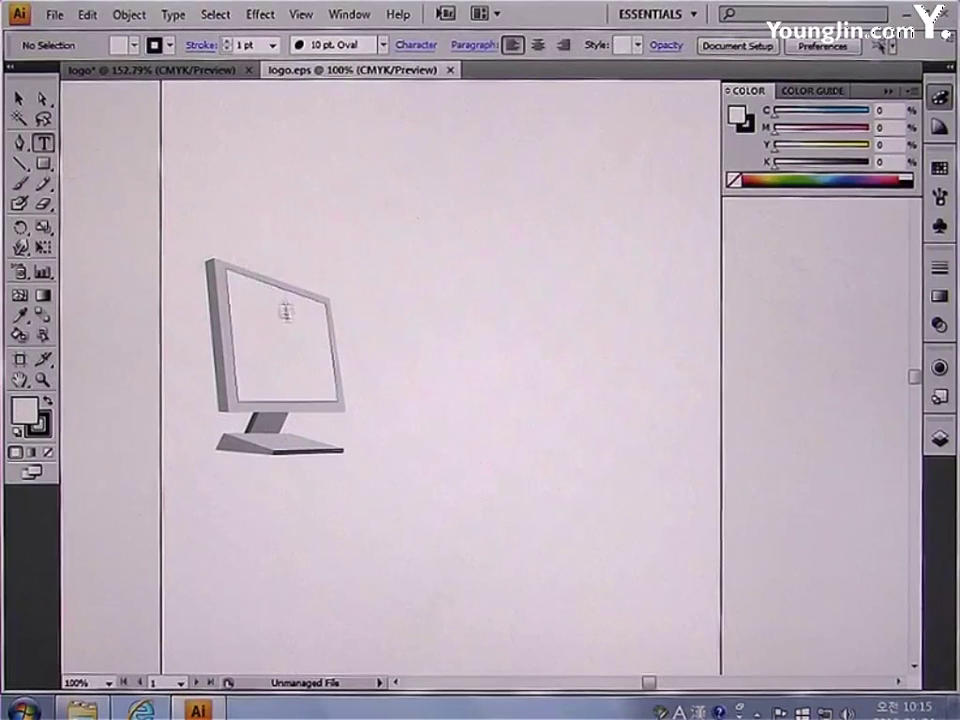
left_click(287, 355)
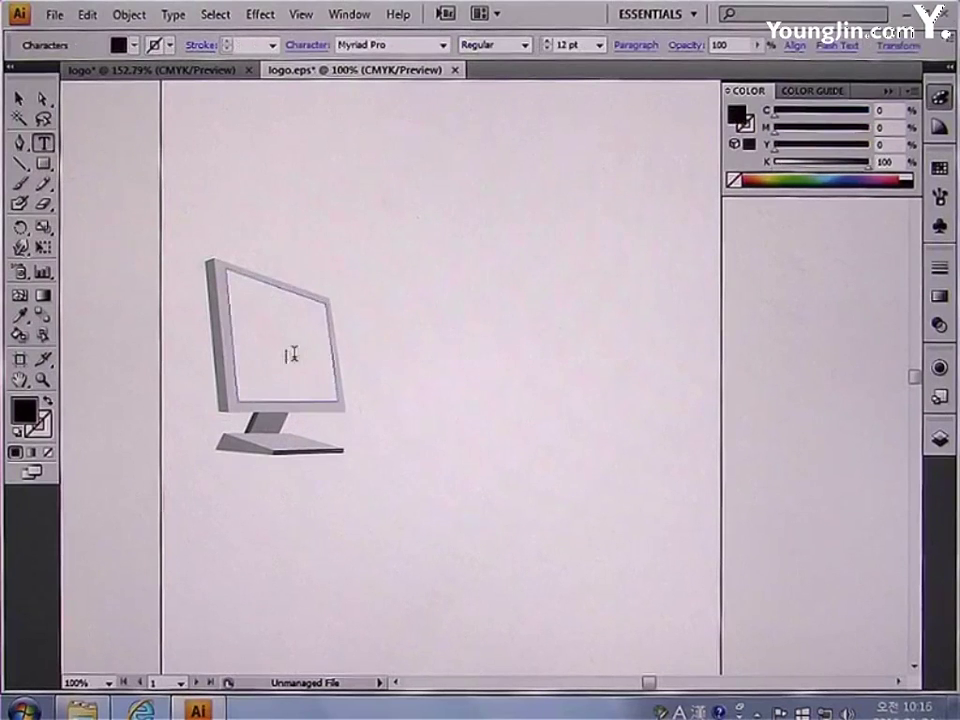
left_click(443, 45)
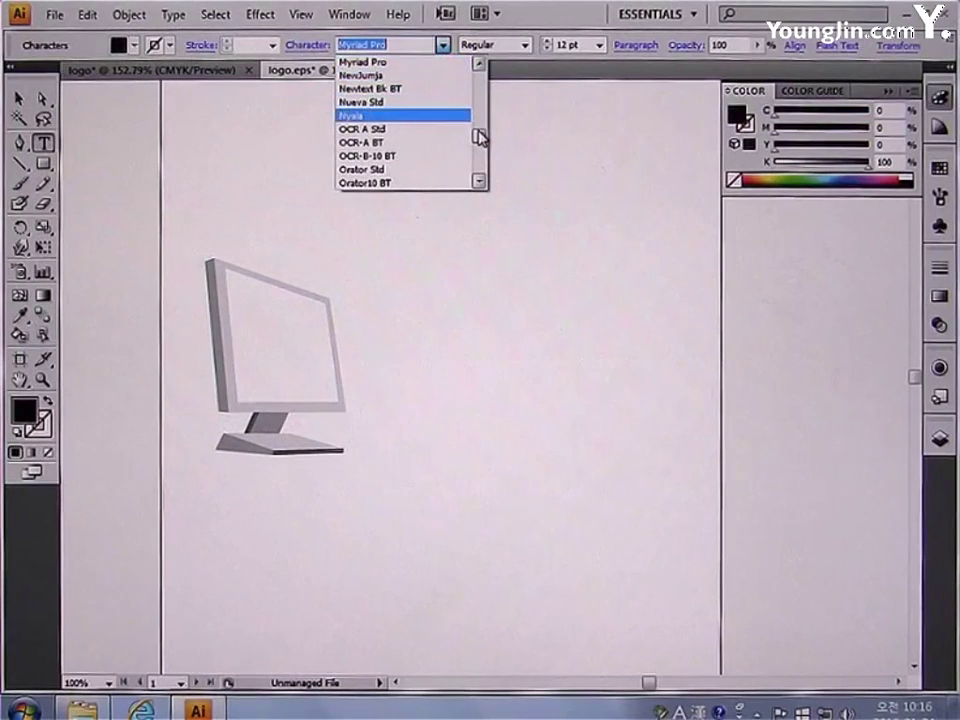
left_click_drag(479, 137, 483, 147)
left_click(415, 77)
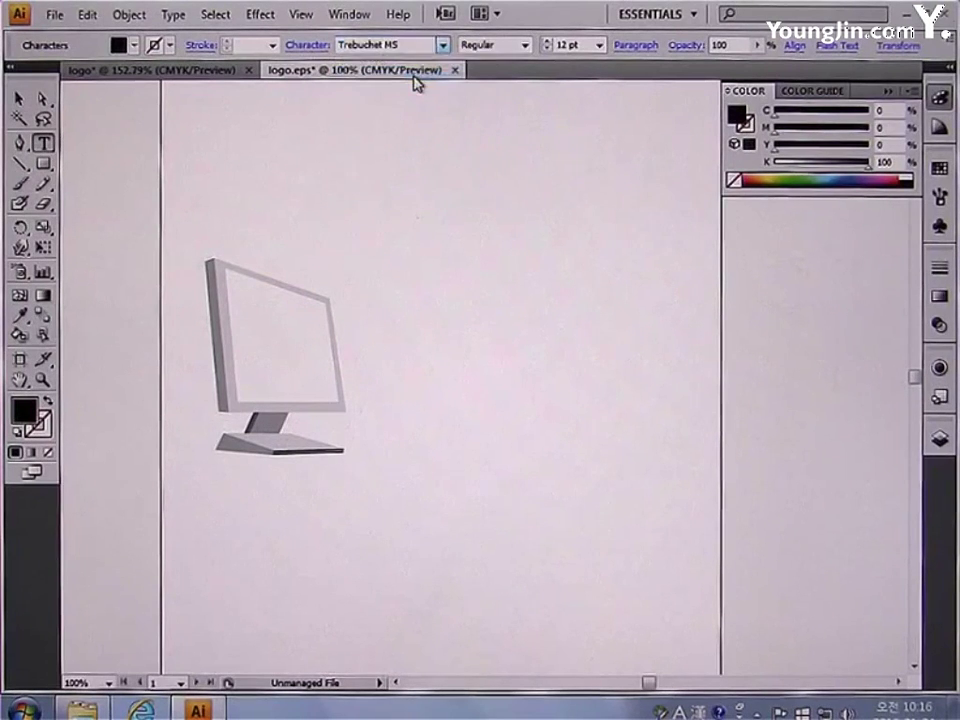
left_click(525, 45)
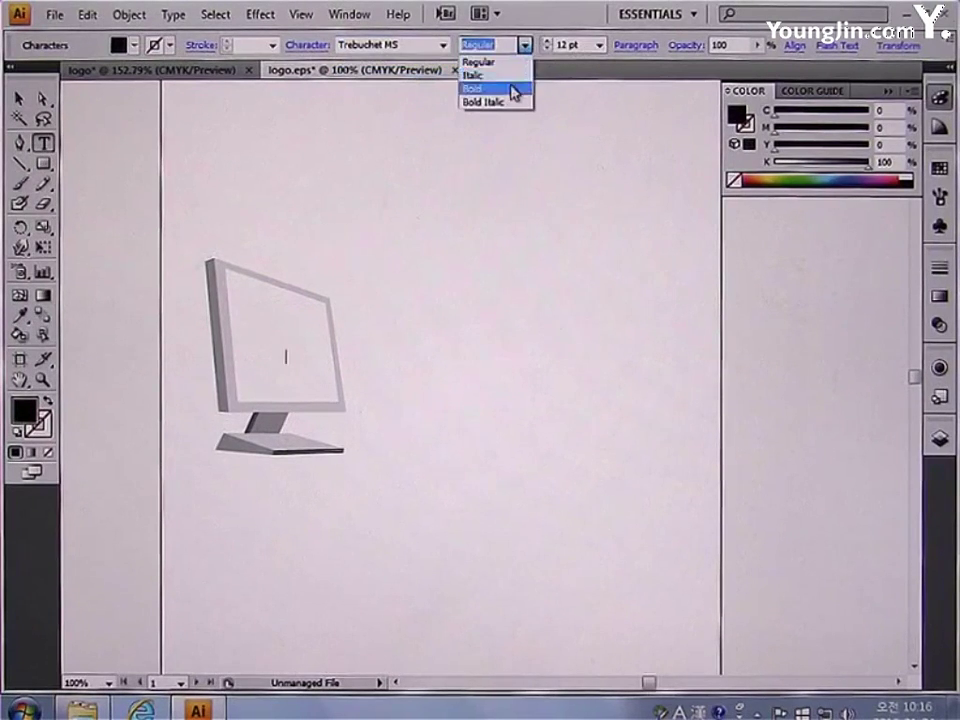
left_click(514, 89)
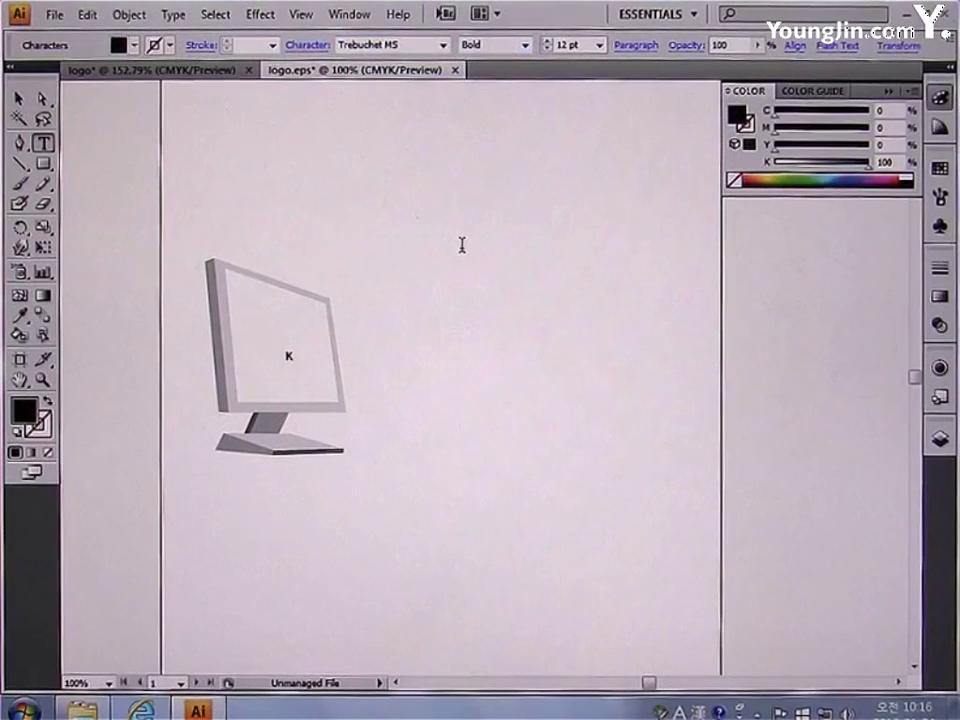
left_click(28, 101)
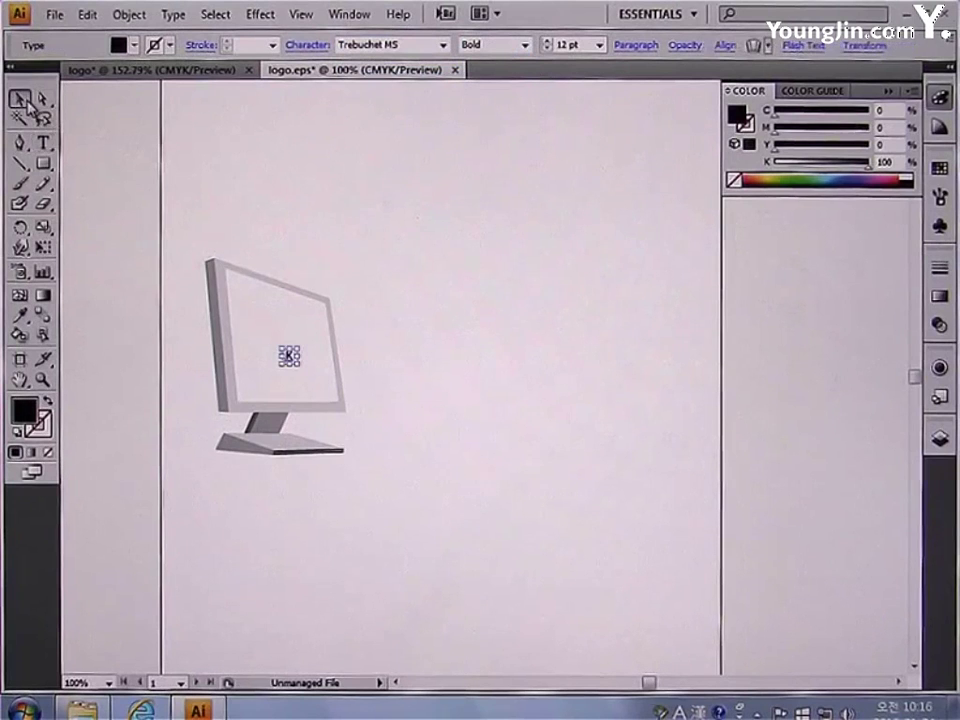
Fill the letter K with blue 0063A7.
double_click(24, 410)
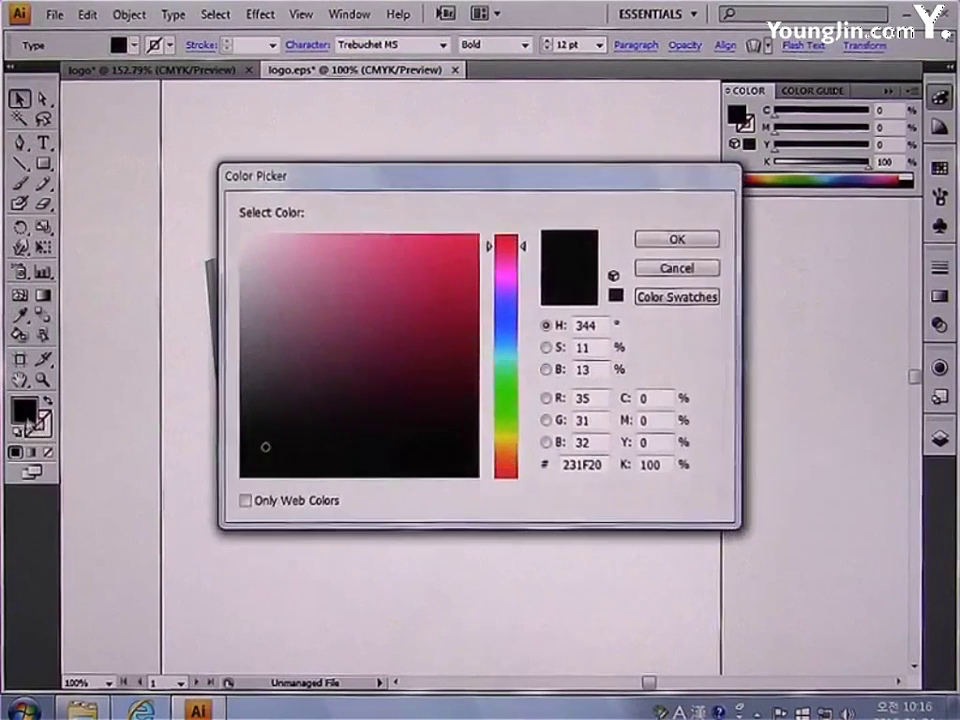
double_click(583, 465)
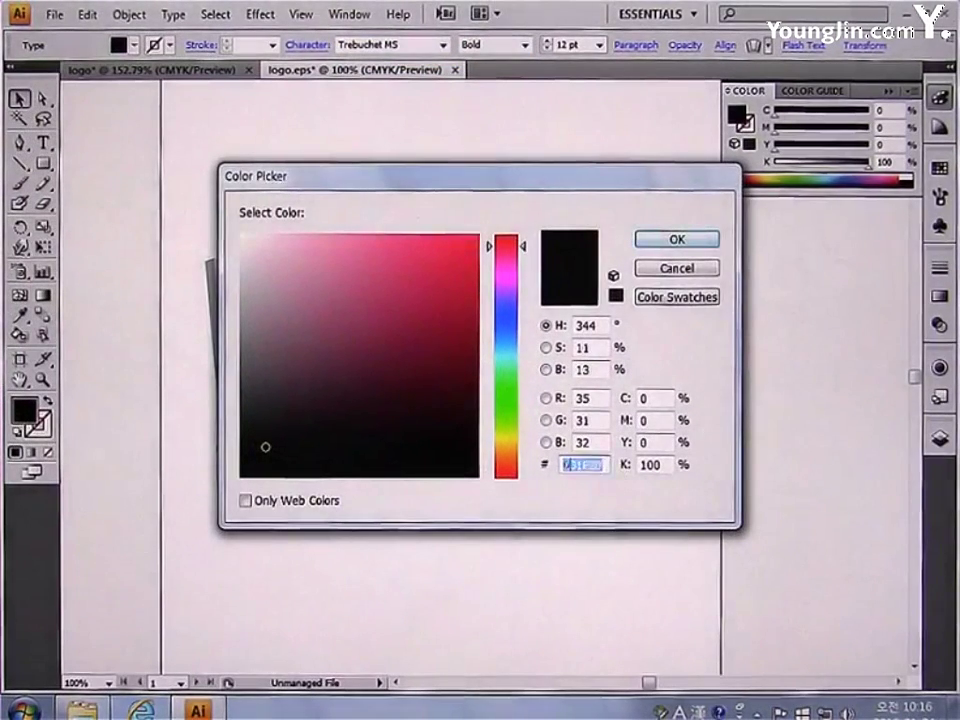
type("0063A7")
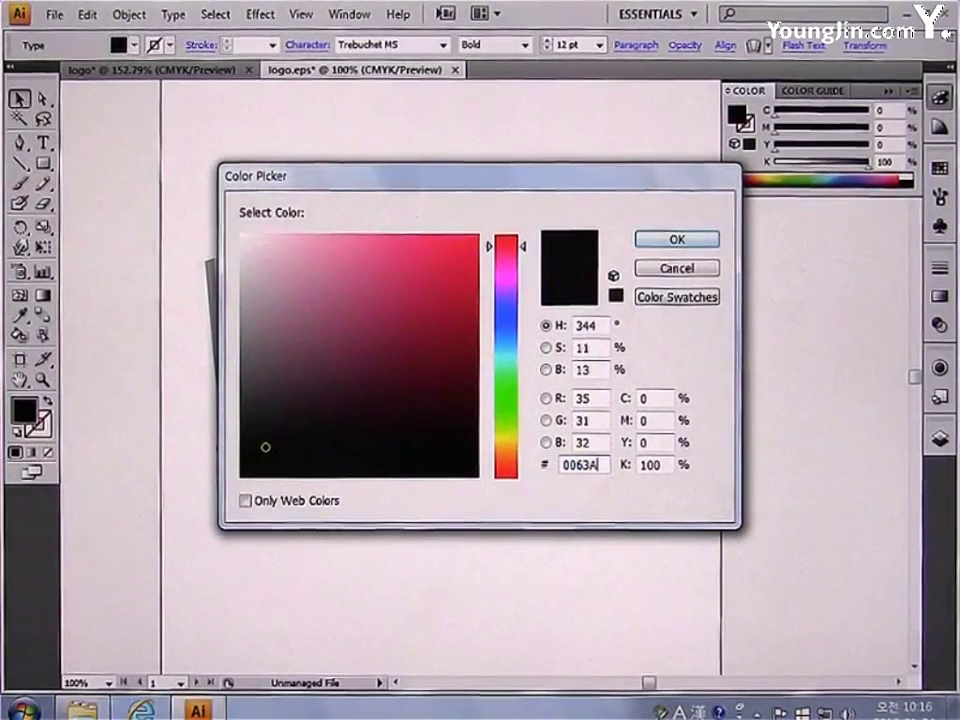
left_click(650, 242)
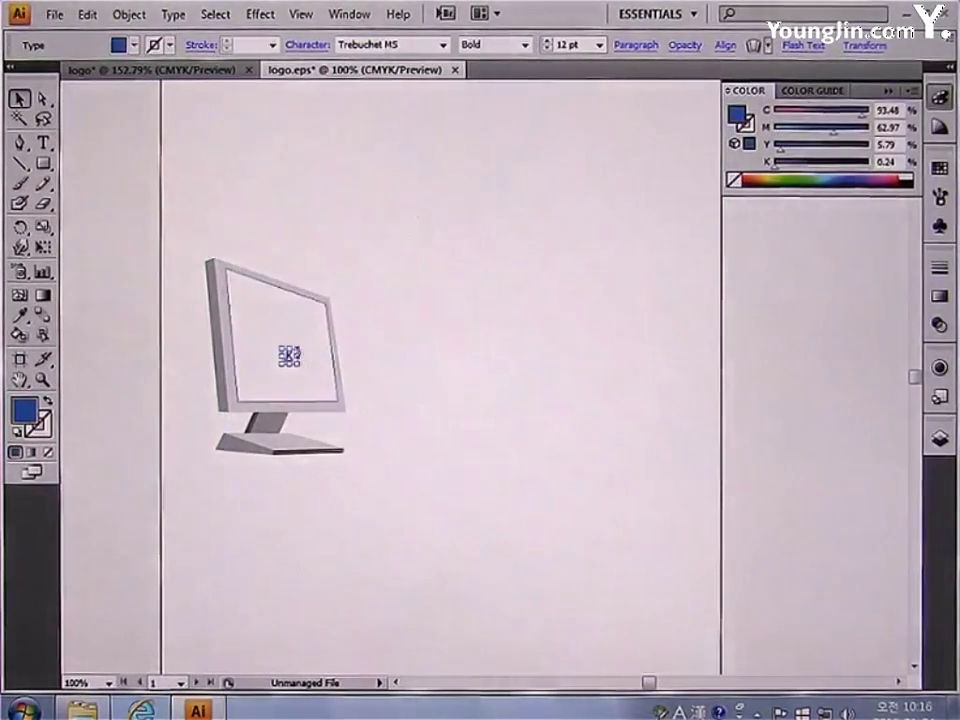
Scale the letter K up proportionally to about 135.6 pt so it nearly fills the monitor screen's height.
left_click_drag(300, 347, 356, 306)
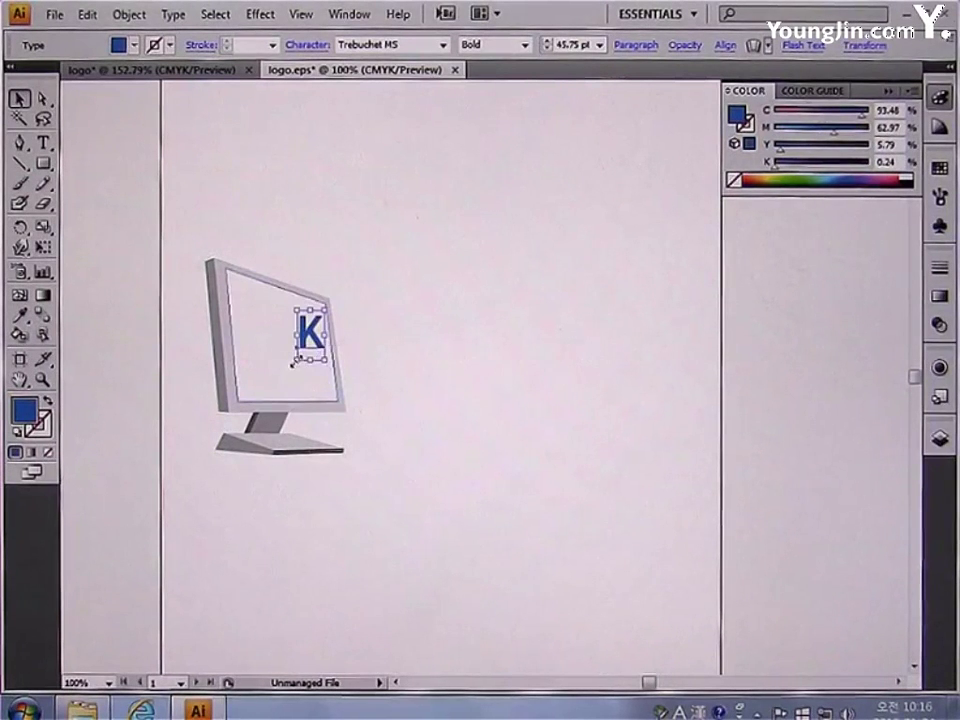
left_click_drag(294, 360, 190, 434)
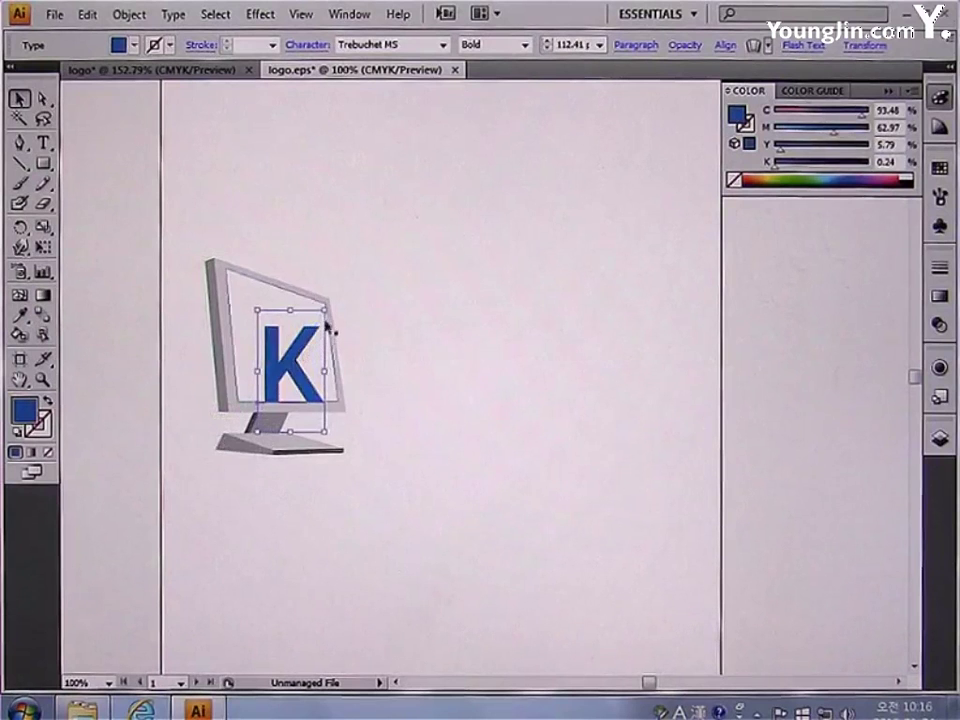
left_click_drag(325, 307, 350, 286)
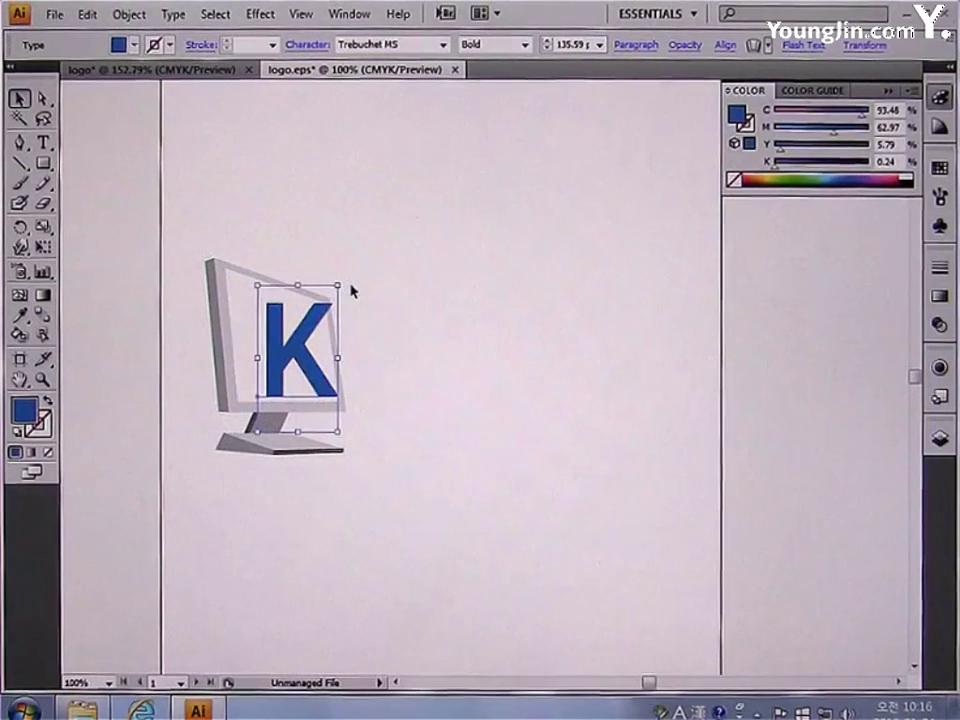
Nudge the letter K to the left until it sits centered within the monitor's screen, then deselect it.
key("Left")
key("Left")
key("Left")
key("Left")
key("Left")
key("Left")
key("Left")
key("Left")
key("Left")
key("Left")
key("Left")
key("Left")
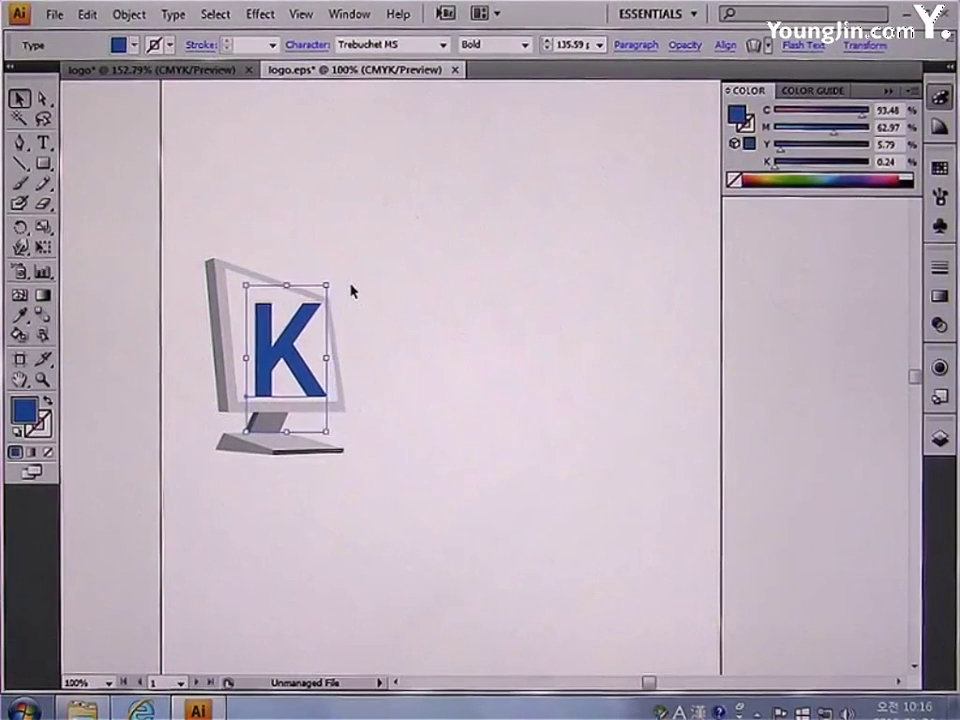
left_click(394, 293)
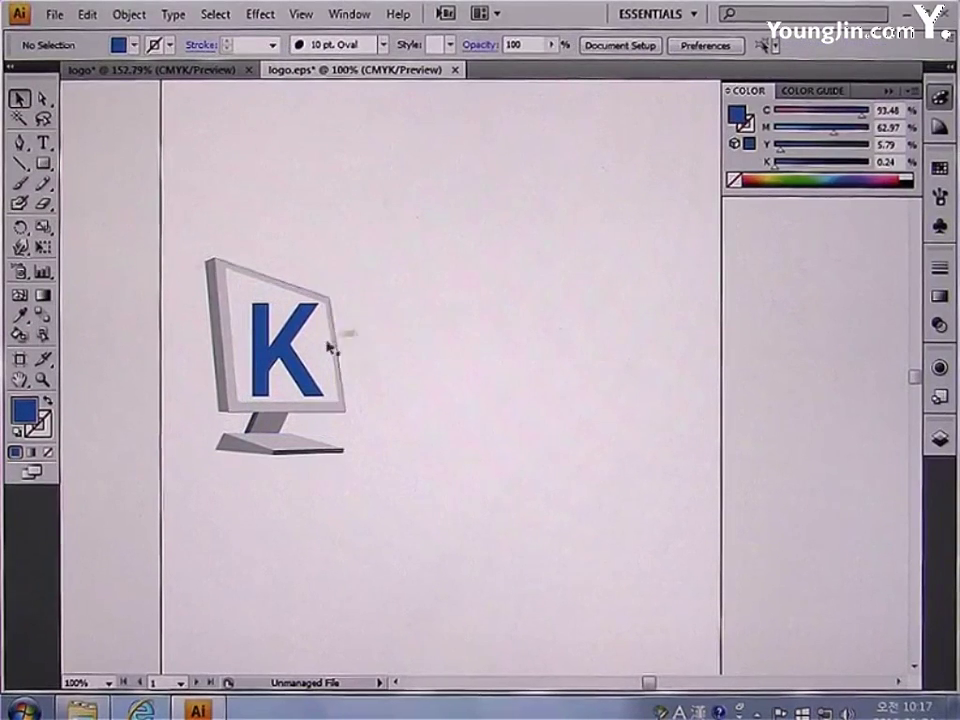
Duplicate the letter K to just beside the monitor, set the copy's font to Tunga, and replace its text with COM.
left_click_drag(272, 364, 386, 362)
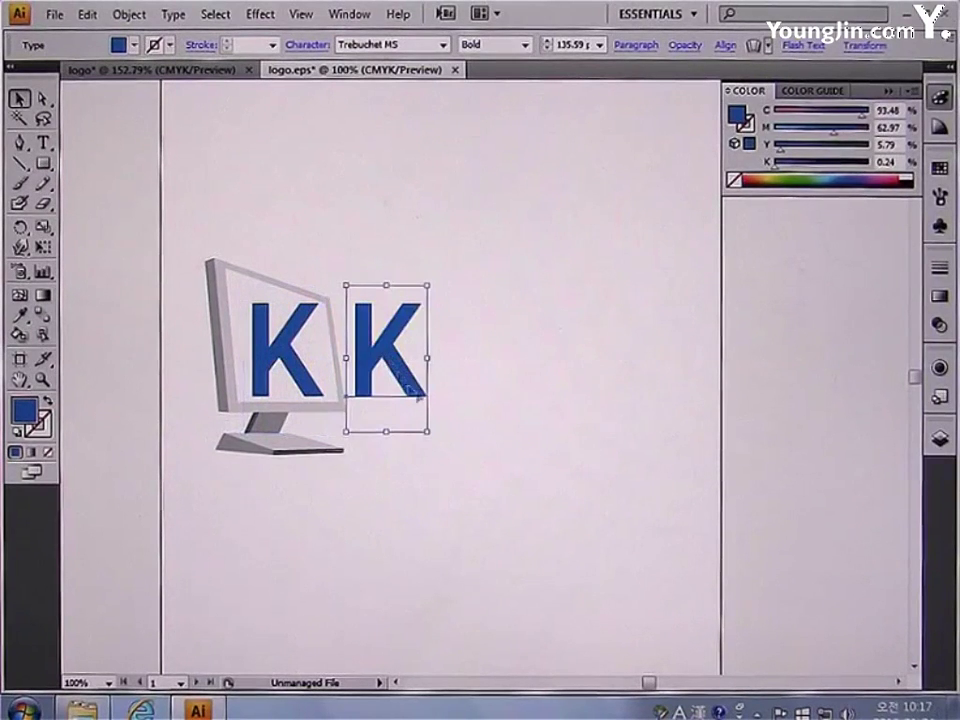
left_click(443, 45)
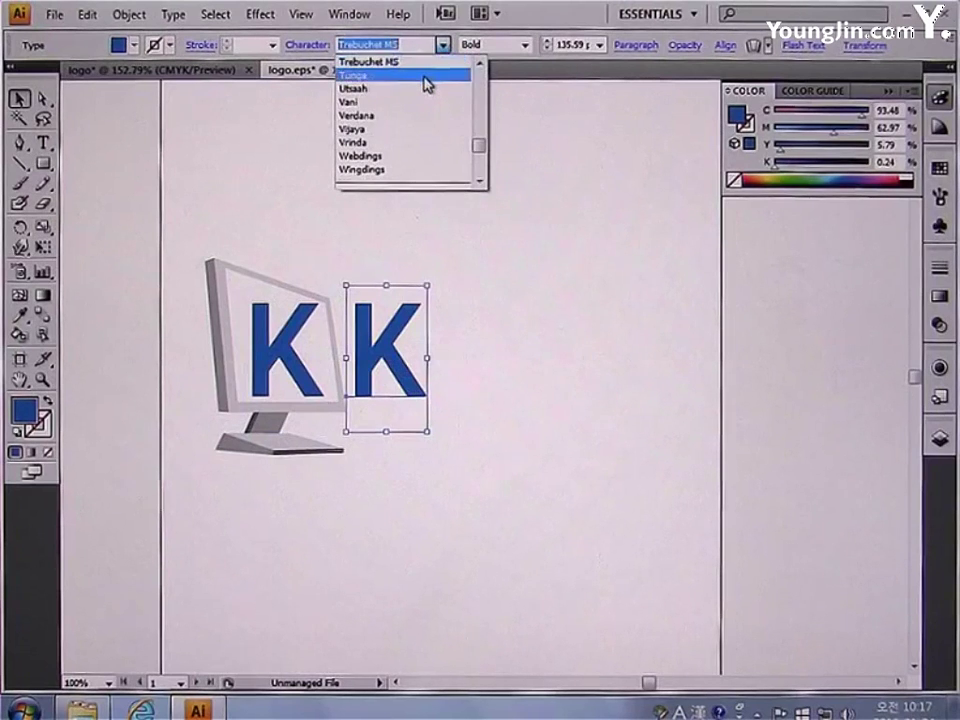
left_click(425, 76)
double_click(383, 370)
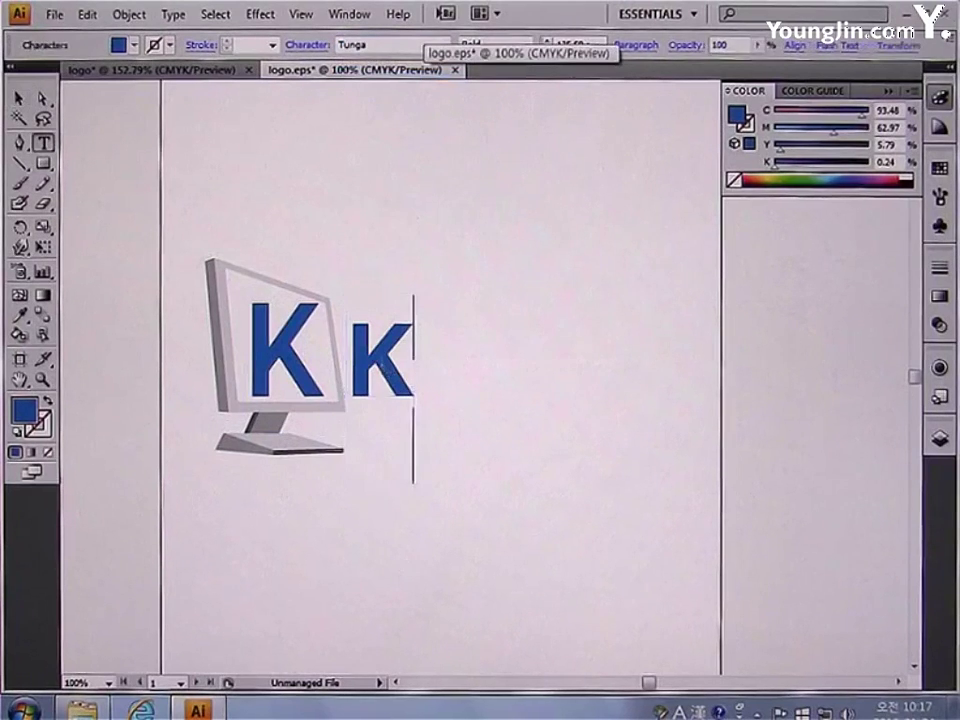
key("BackSpace")
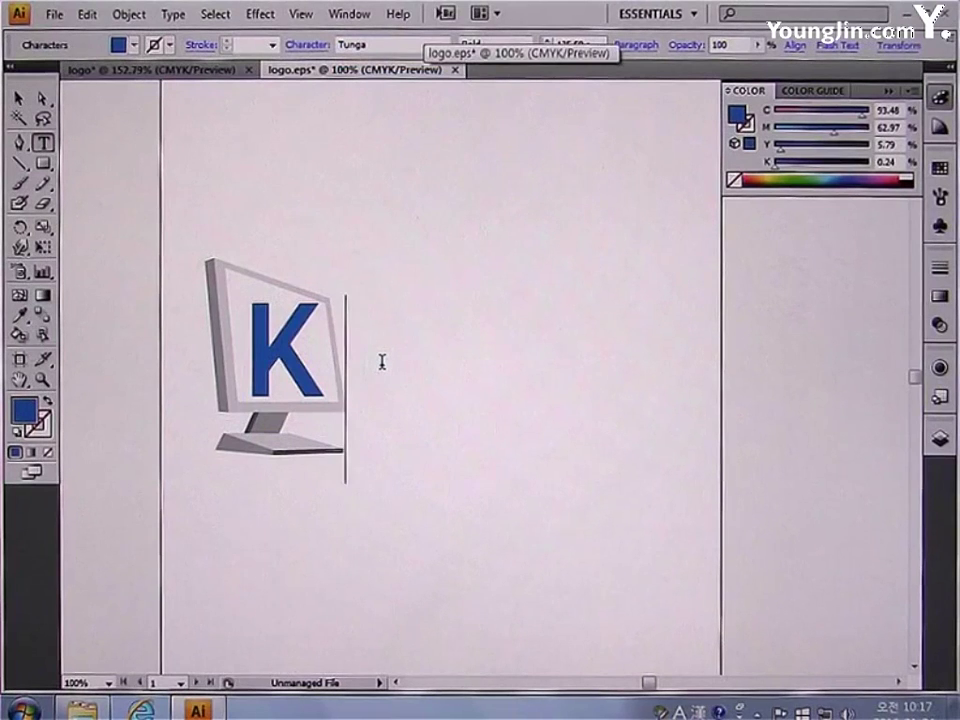
type("COM")
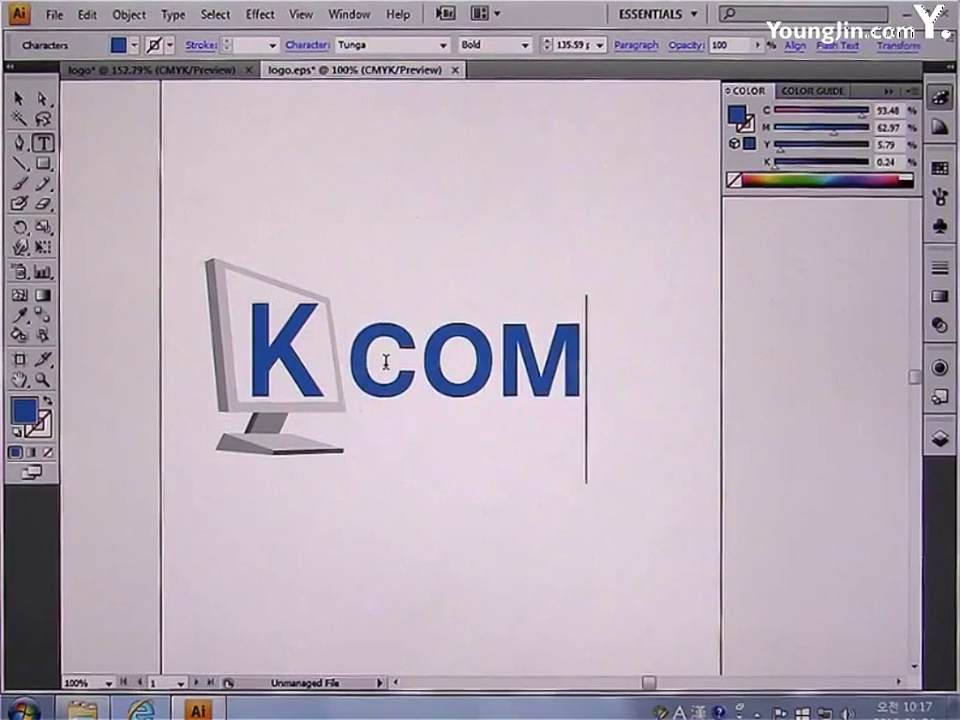
Scale the COM text up to about 169.5 pt, keeping its starting edge beside the monitor.
left_click(19, 99)
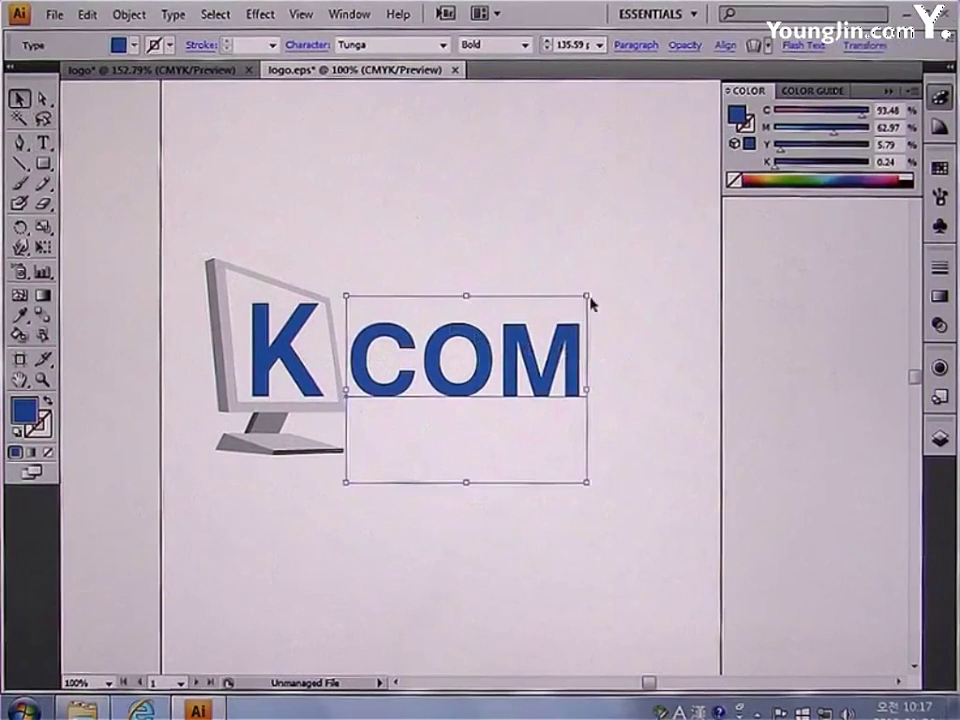
left_click_drag(590, 303, 645, 276)
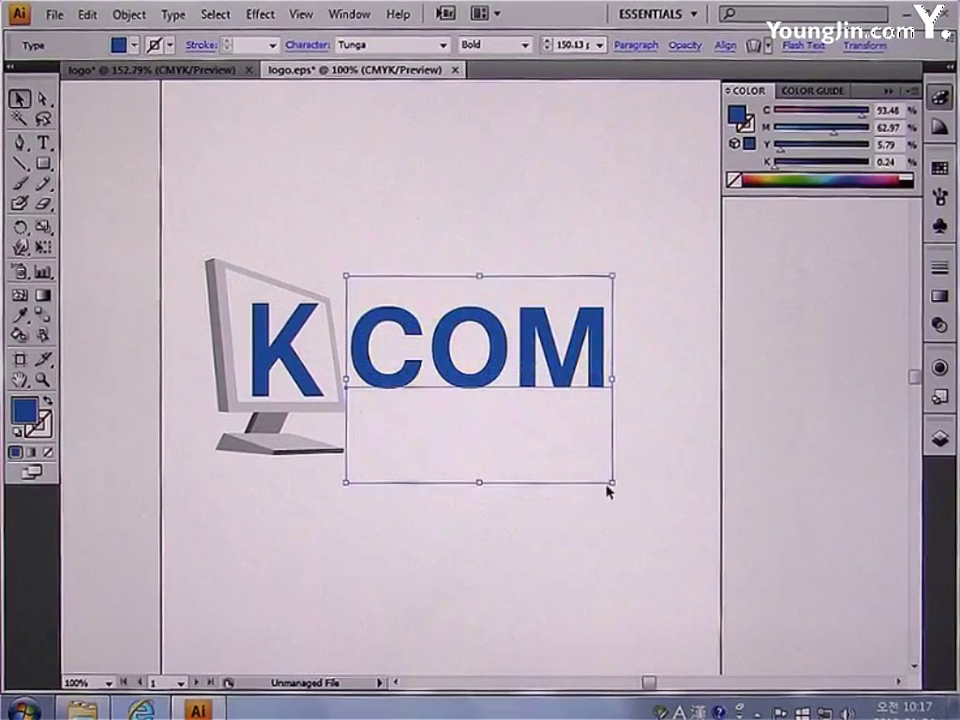
left_click_drag(613, 482, 647, 510)
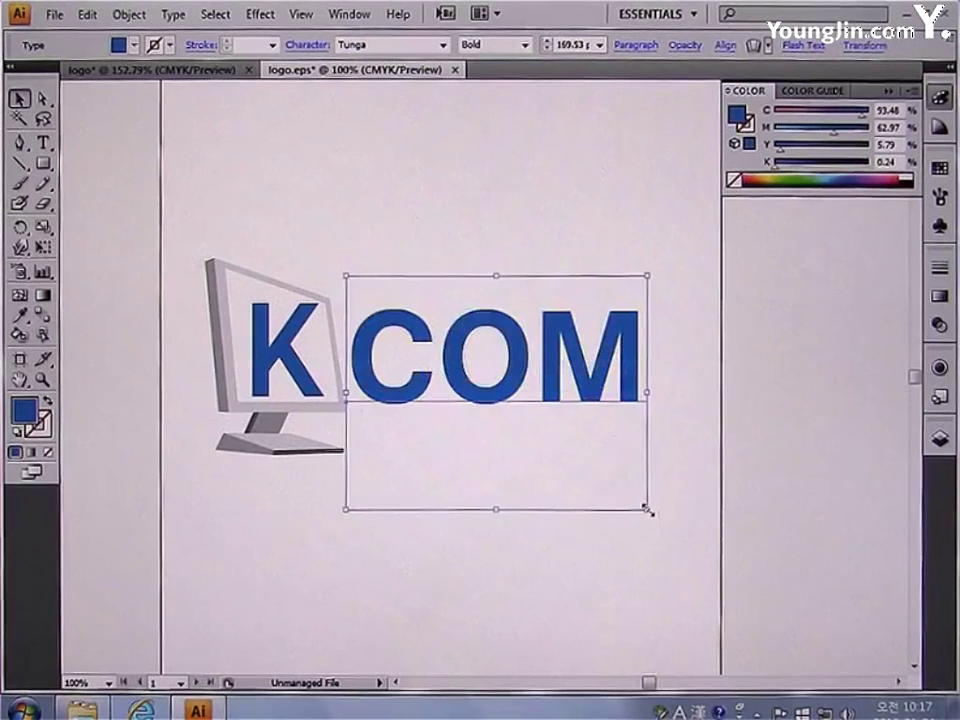
Fill the COM text with light blue 49AAD1.
double_click(28, 412)
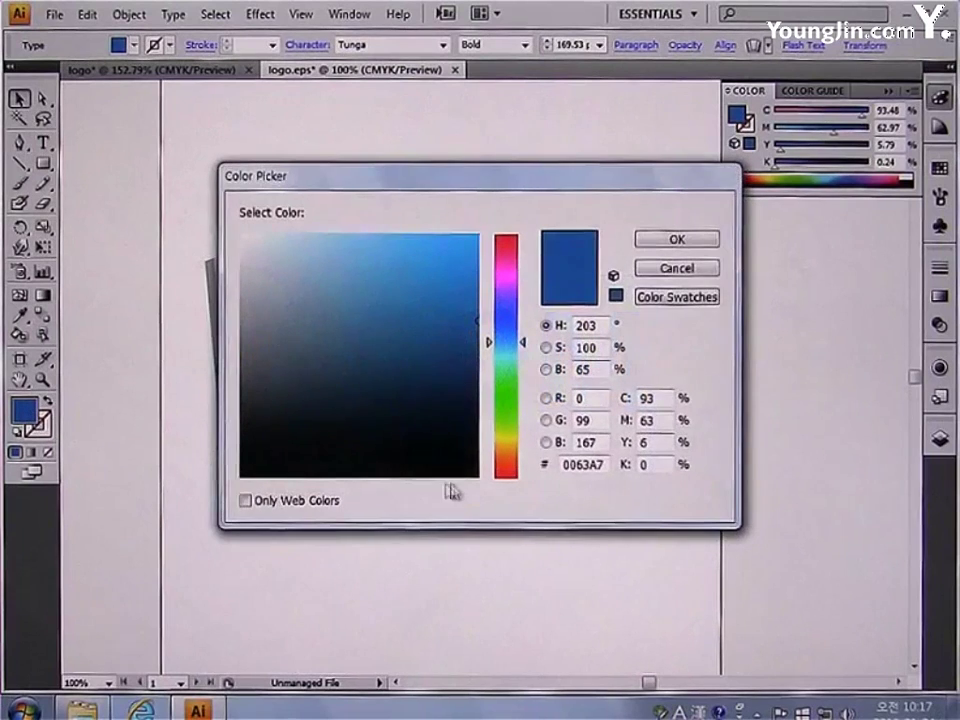
left_click_drag(598, 466, 501, 467)
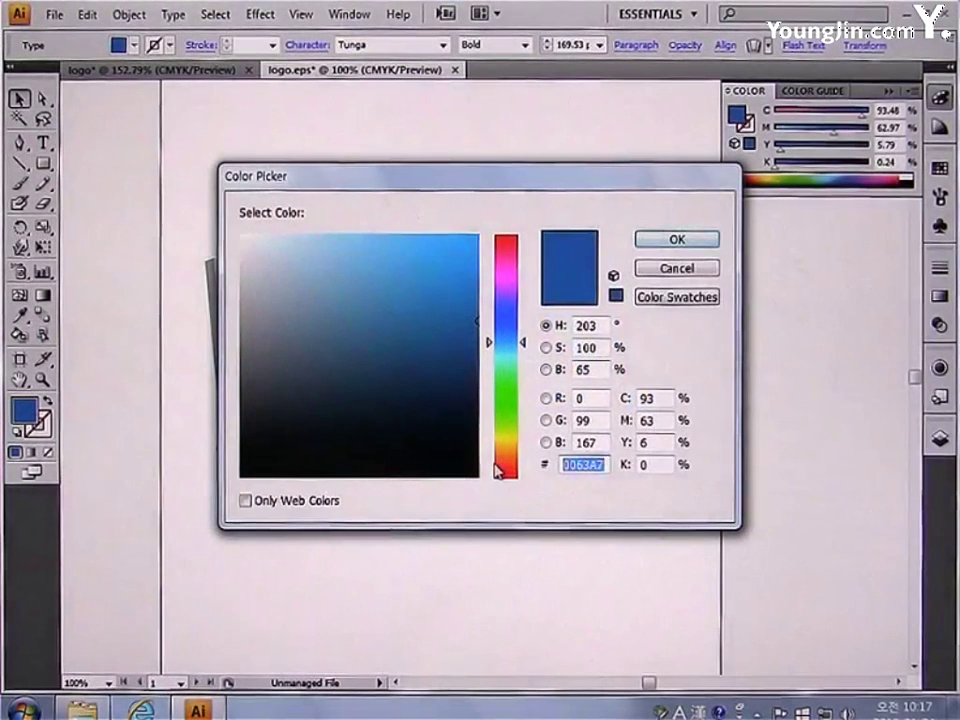
type("49AA")
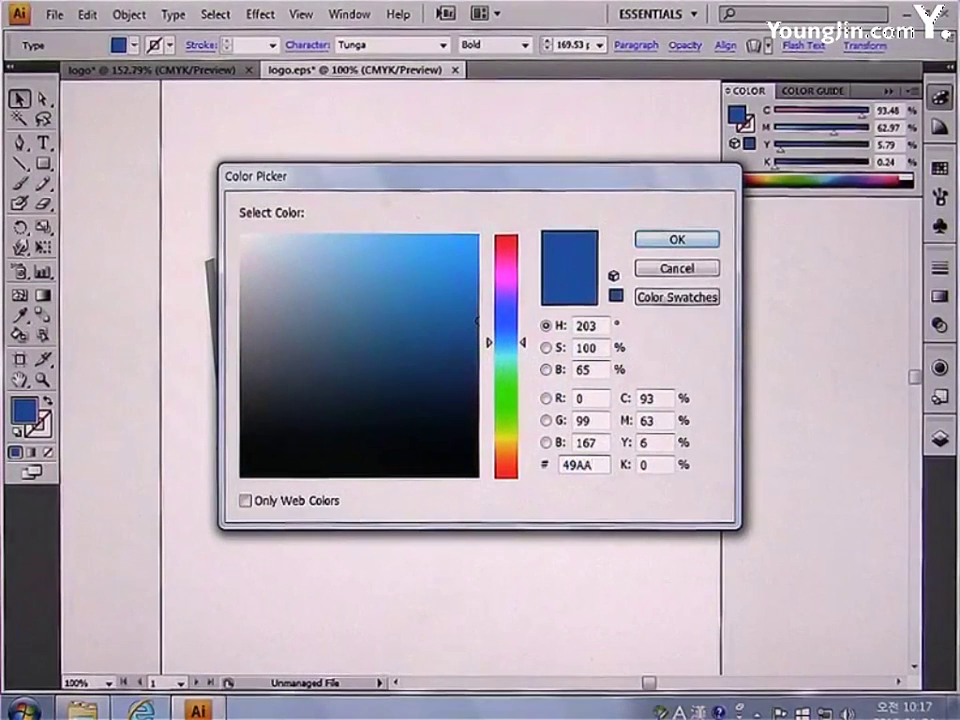
type("D1")
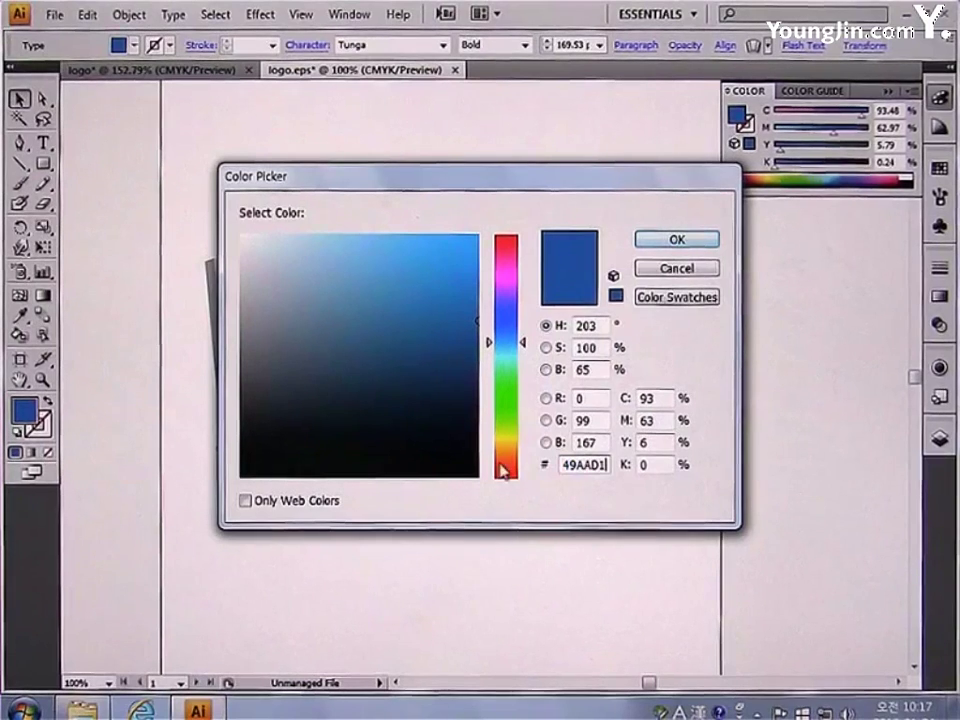
left_click(665, 245)
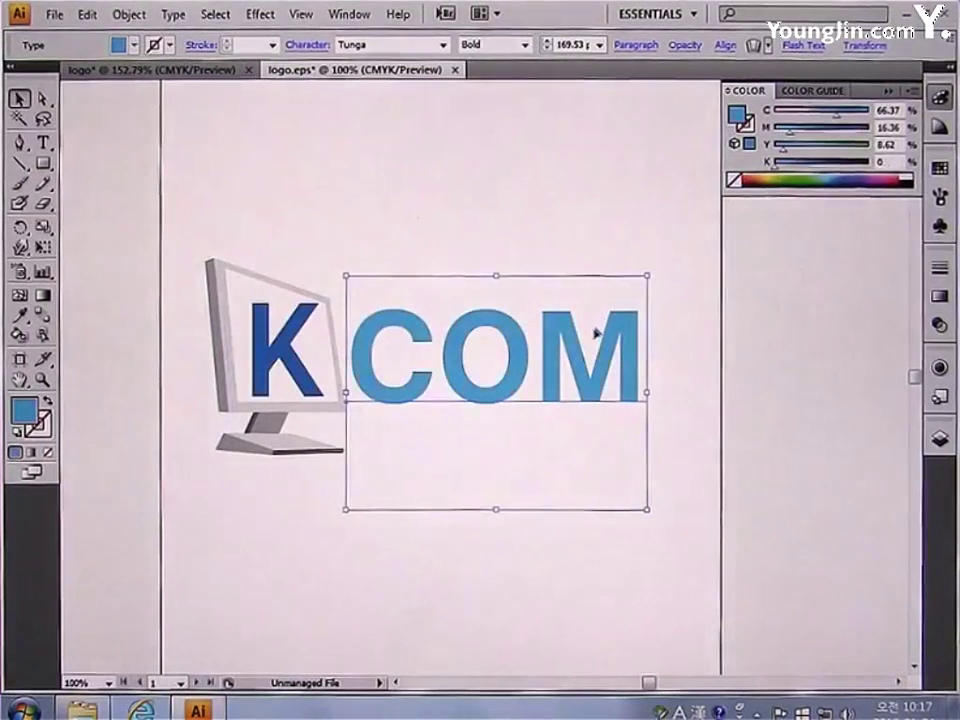
Duplicate the COM text directly below itself and replace the copy's text with Market.
left_click_drag(576, 349, 583, 446)
key("t")
left_click(352, 462)
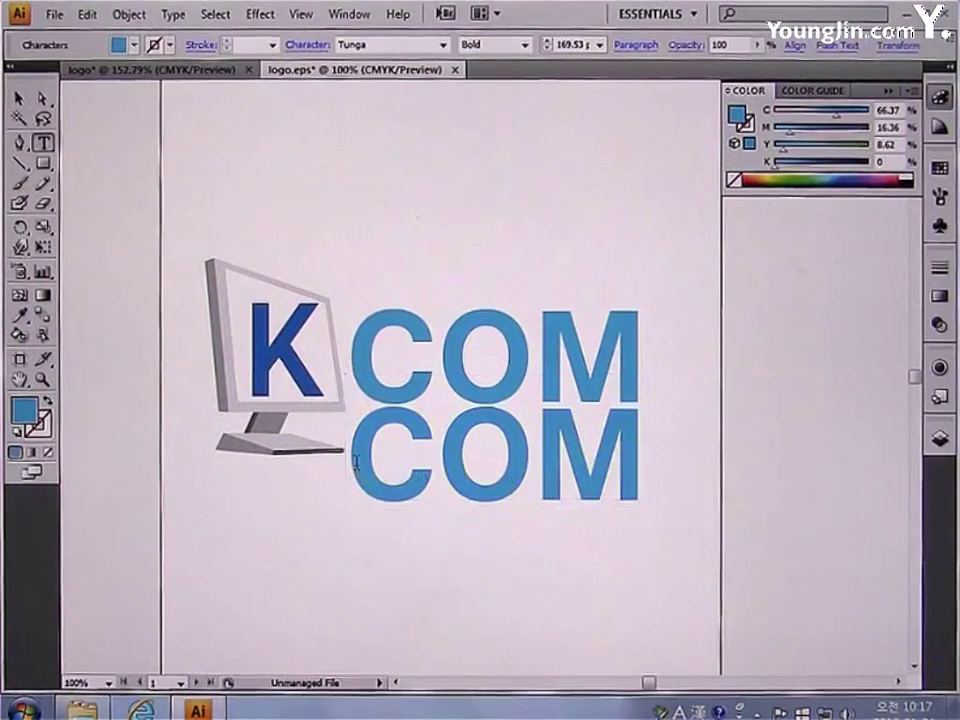
key("Delete")
key("Delete")
key("Delete")
type("Mar")
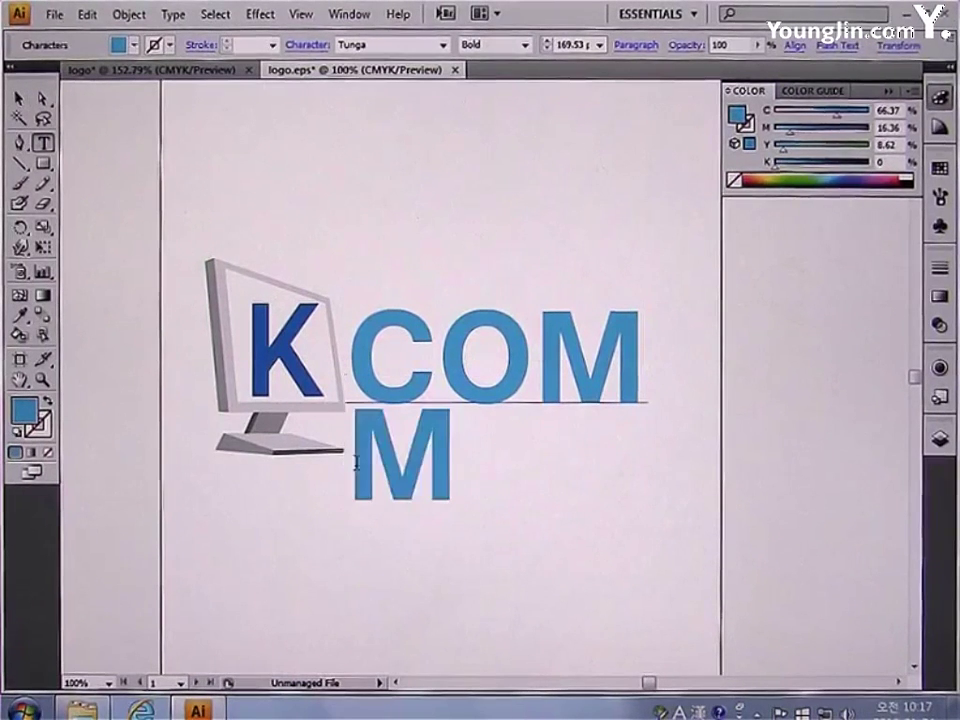
type("ket")
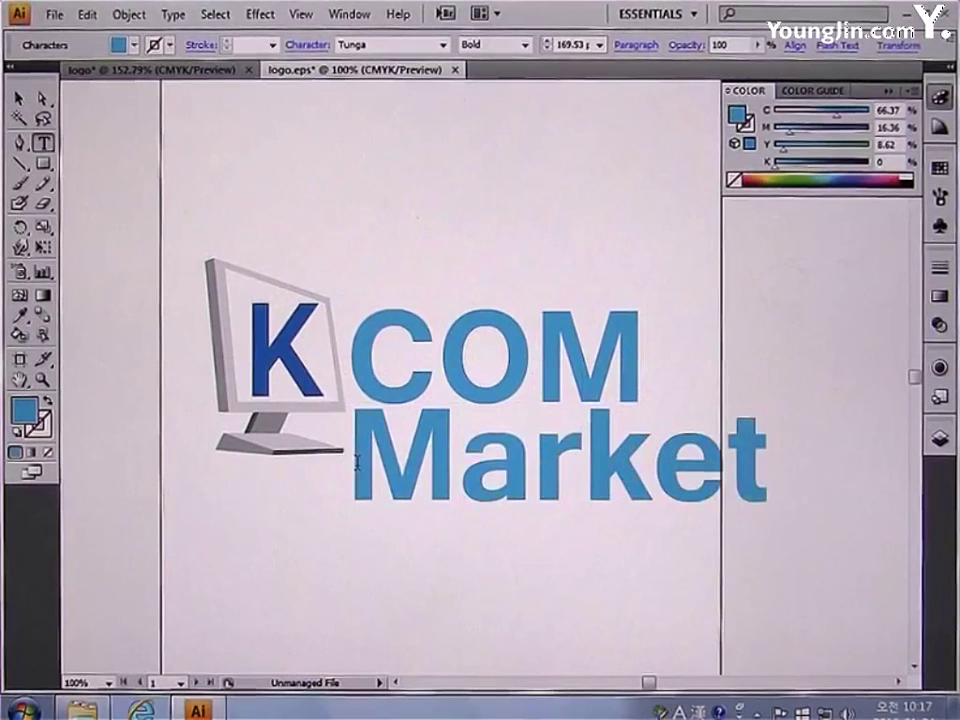
Scale the Market text down to about 116.2 pt to match COM's width, and place it just beneath COM.
left_click(20, 100)
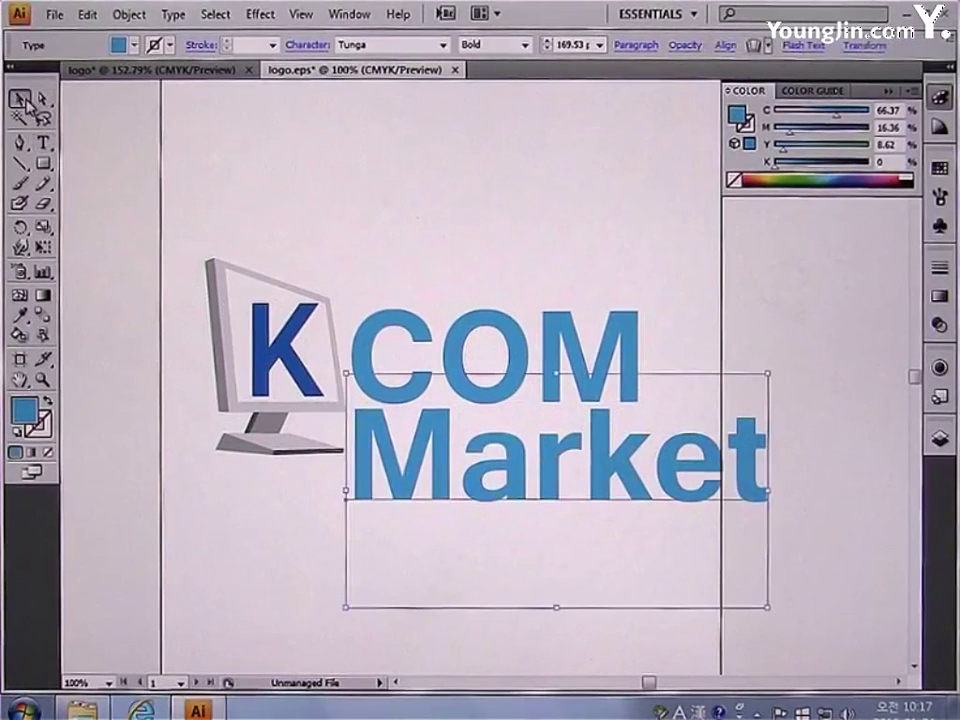
left_click_drag(770, 374, 636, 447)
left_click_drag(621, 520, 626, 468)
left_click_drag(340, 542, 351, 553)
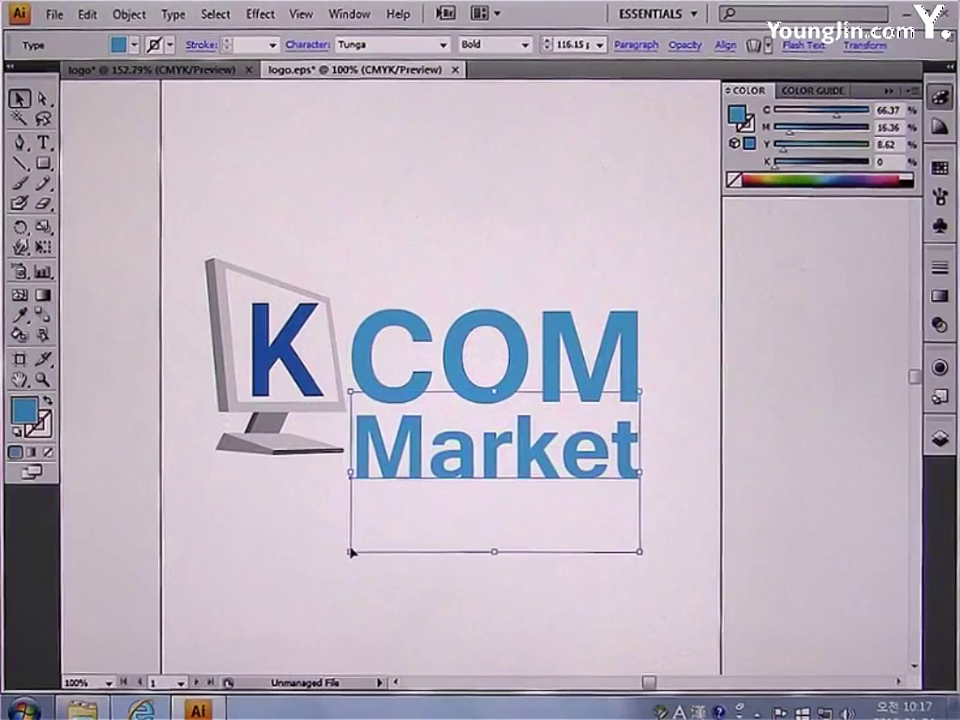
Nudge COM and Market up together and scale both down proportionally until Market is about 103.8 pt, with its baseline near the monitor's foot.
left_click(465, 345, "shift")
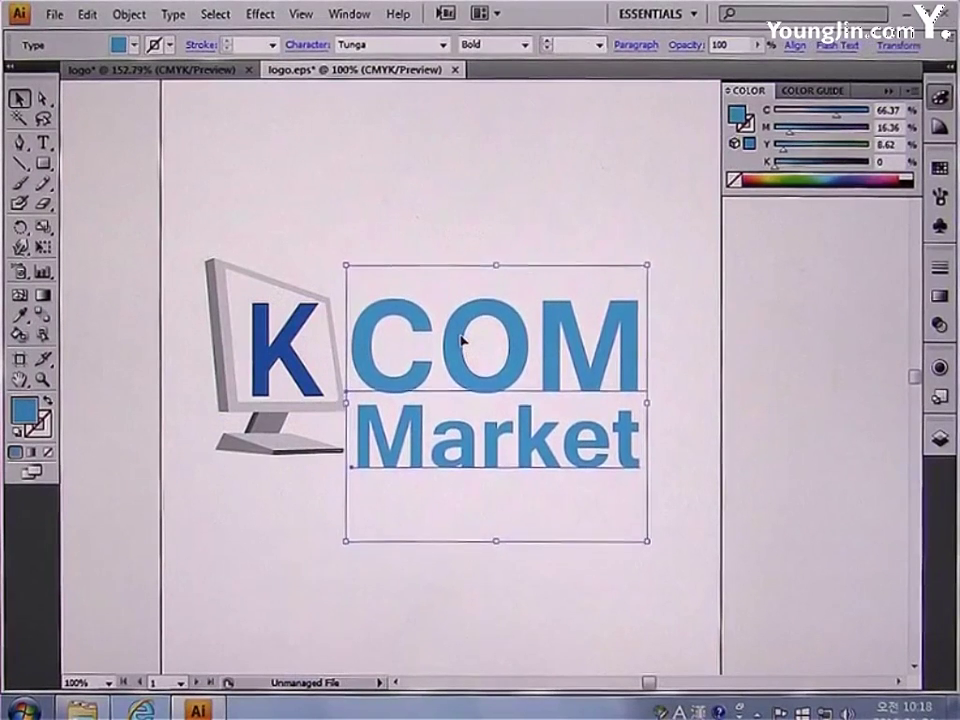
key("Up")
key("Up")
key("Up")
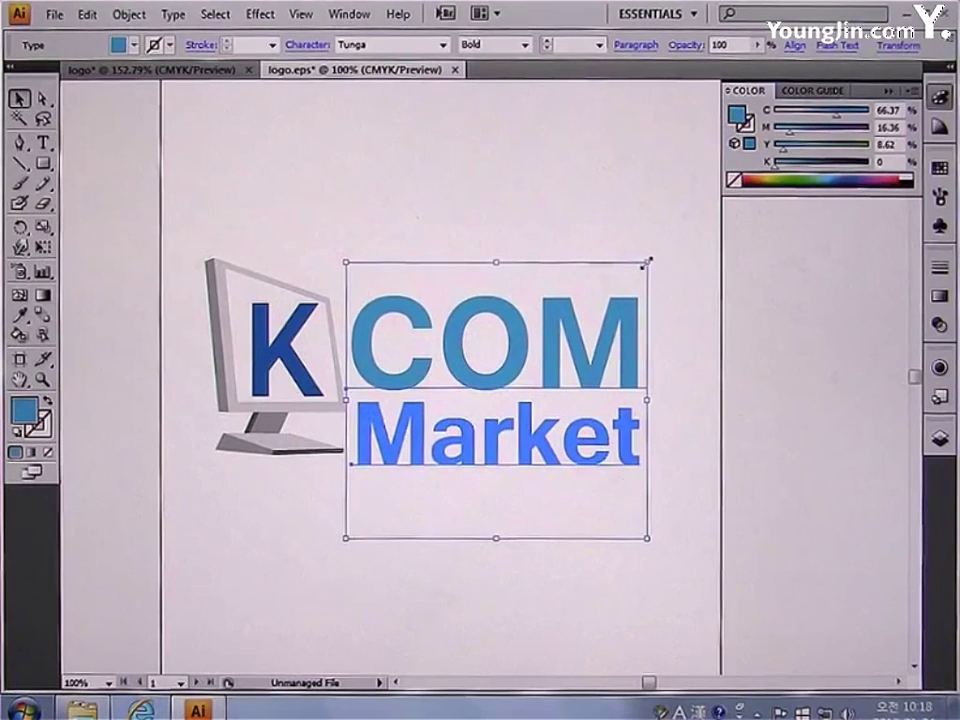
left_click_drag(646, 262, 634, 272)
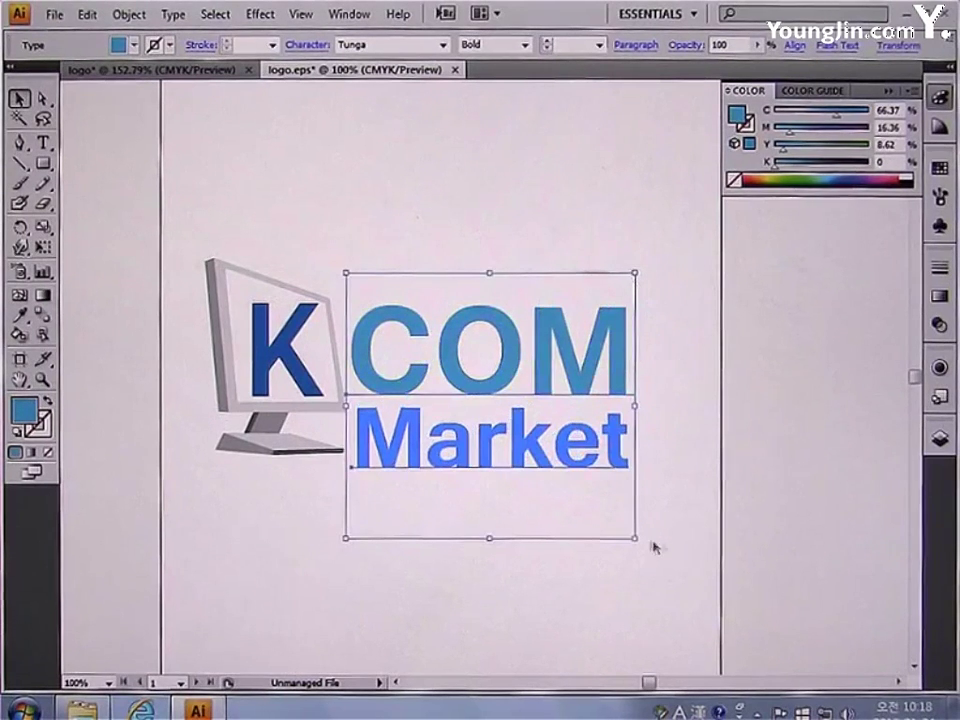
left_click_drag(632, 538, 613, 520)
left_click(690, 396)
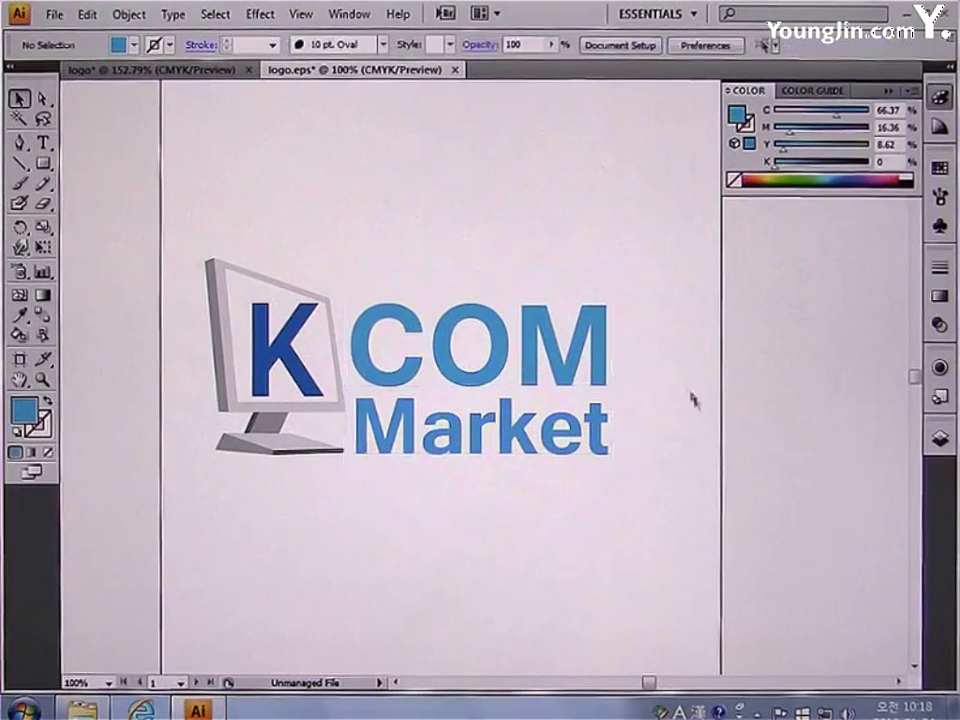
Fill the Market text with teal 54C5CD and deselect it.
left_click(600, 438)
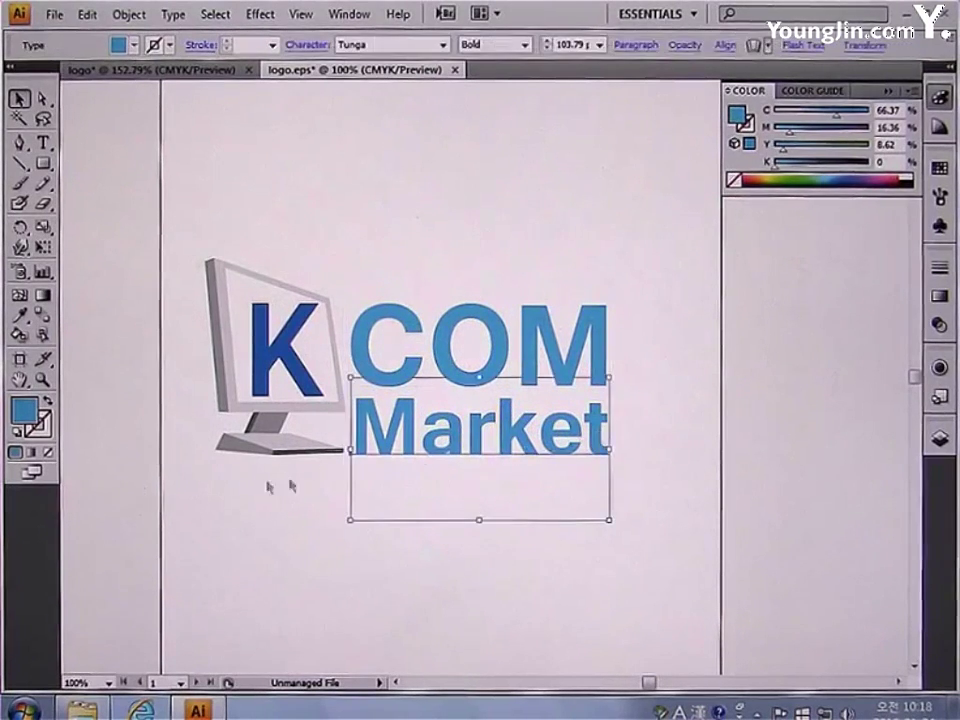
double_click(28, 410)
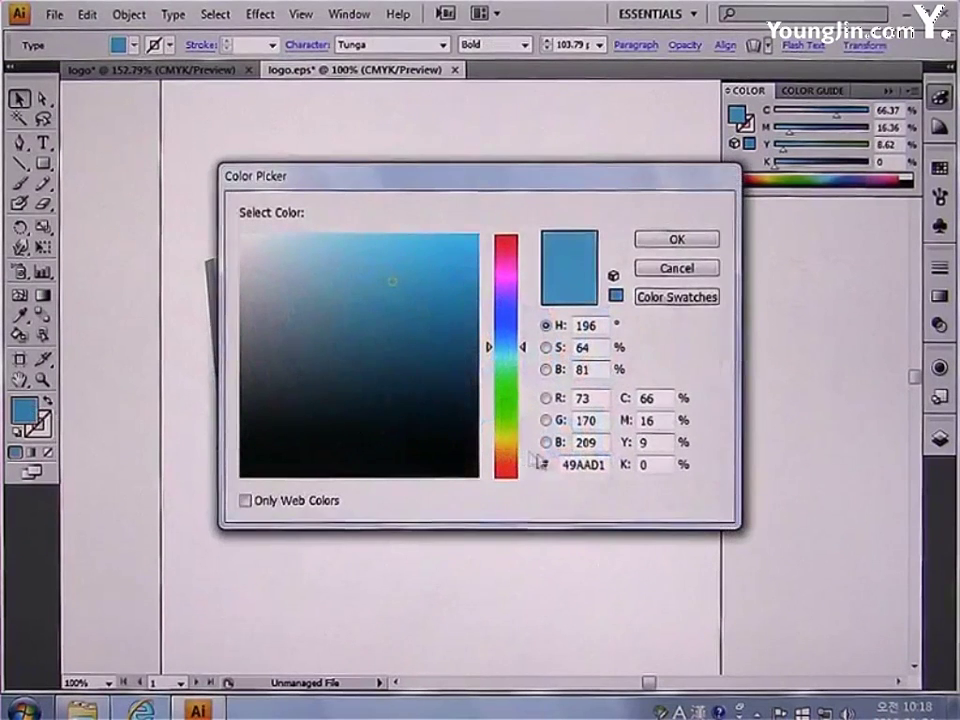
double_click(608, 464)
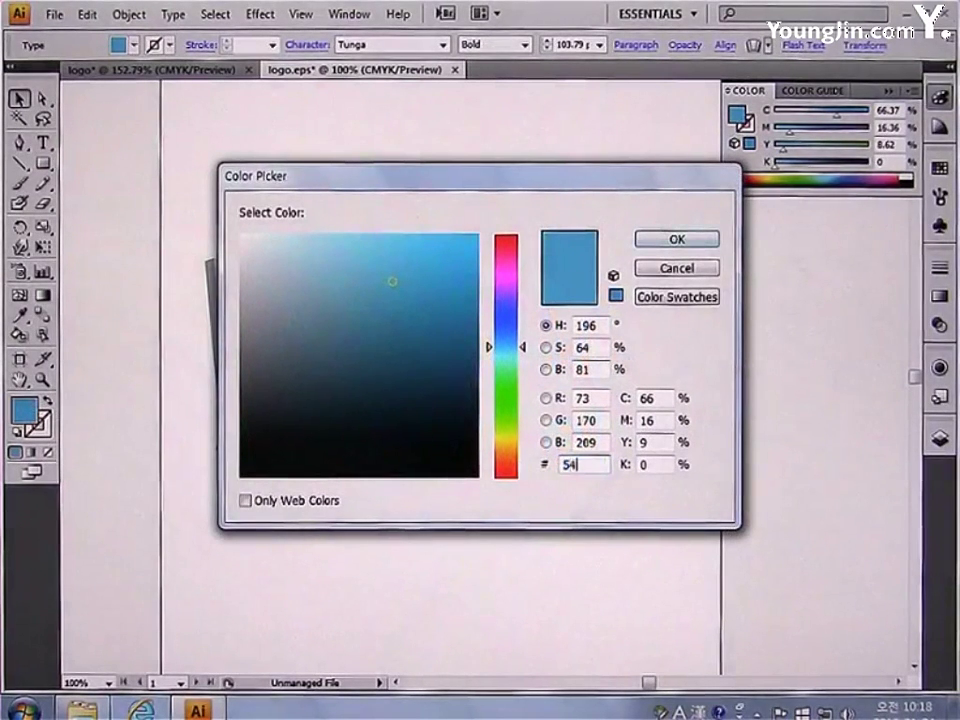
type("54C5")
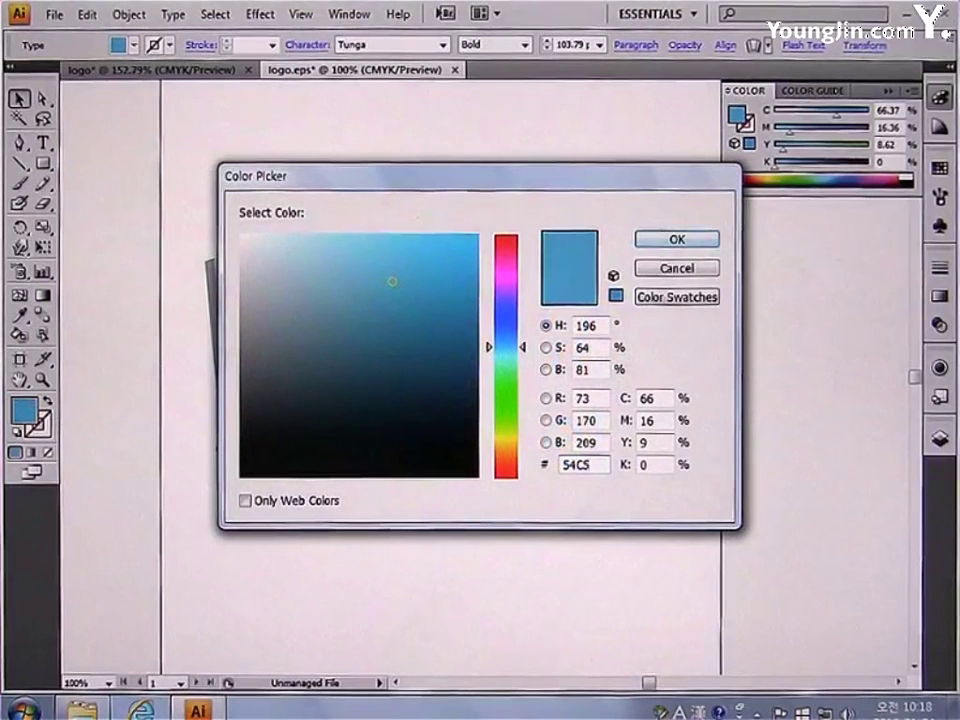
type("CD")
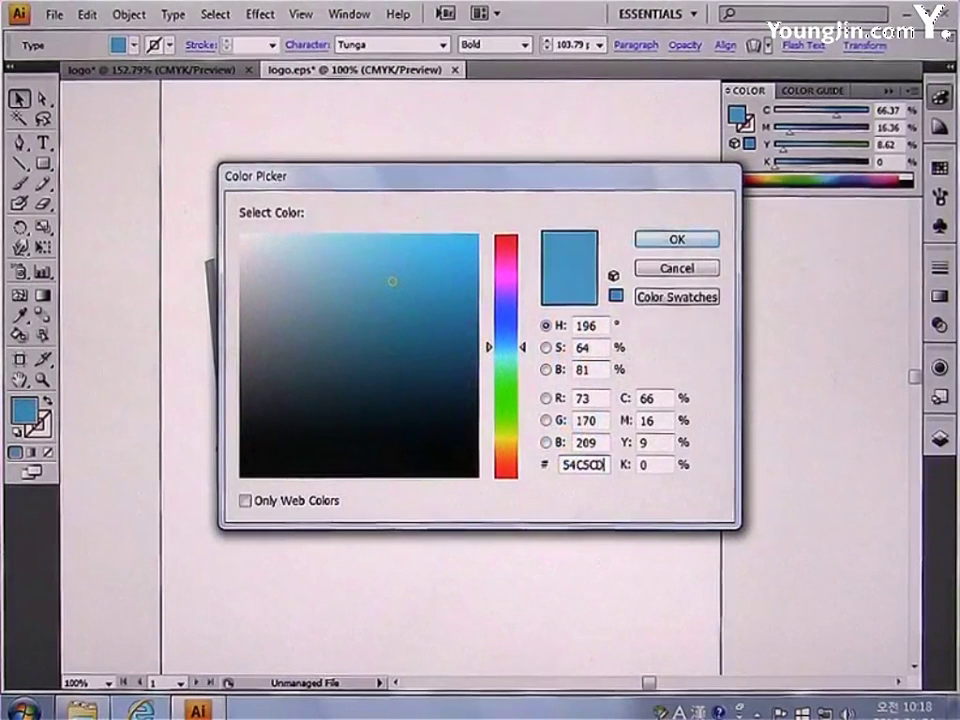
left_click(672, 242)
left_click(476, 251)
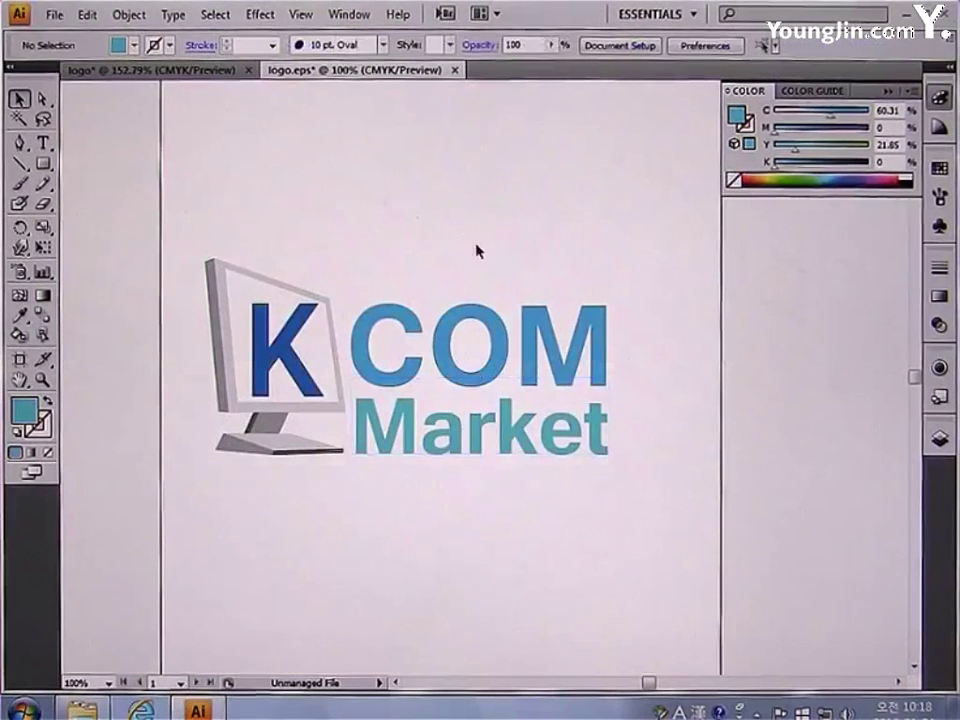
Set the current fill color to 49AAD1 with nothing selected.
double_click(26, 412)
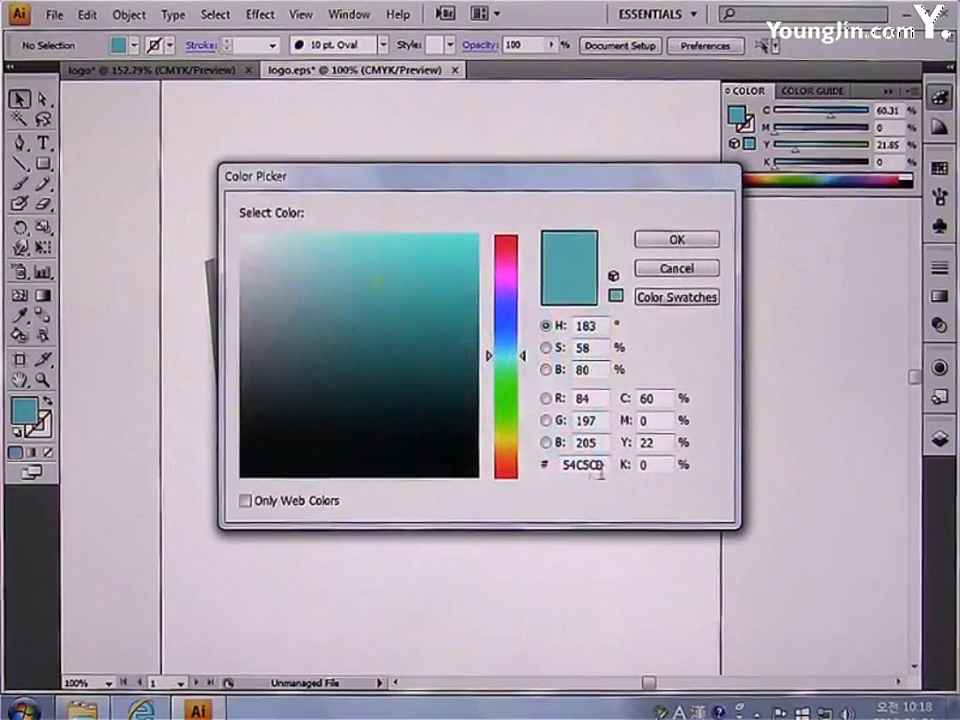
double_click(604, 465)
type("49")
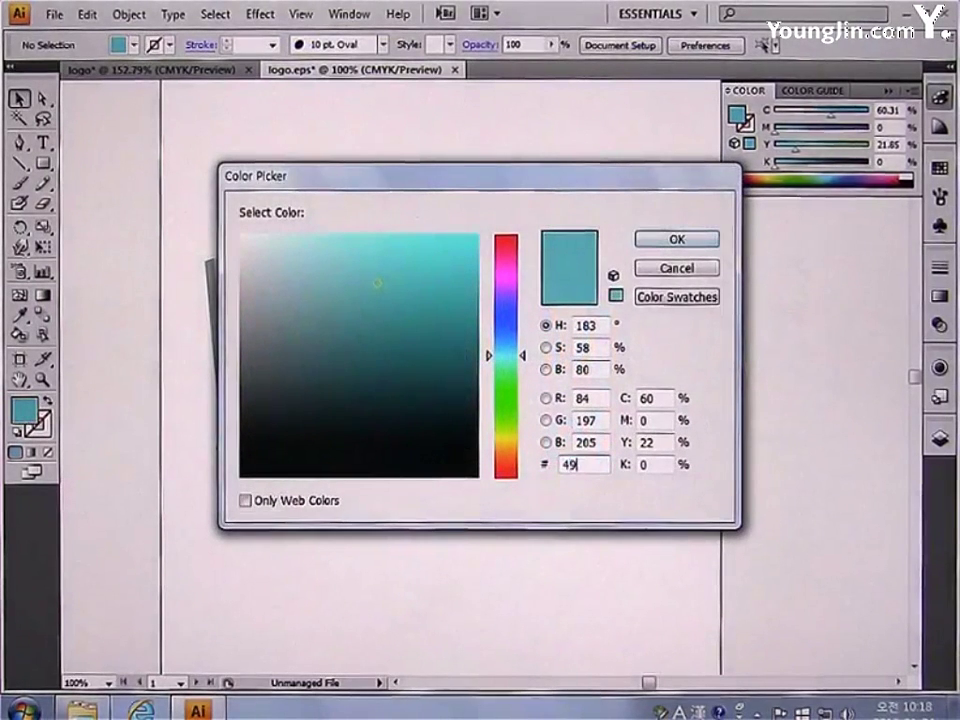
type("AAD1")
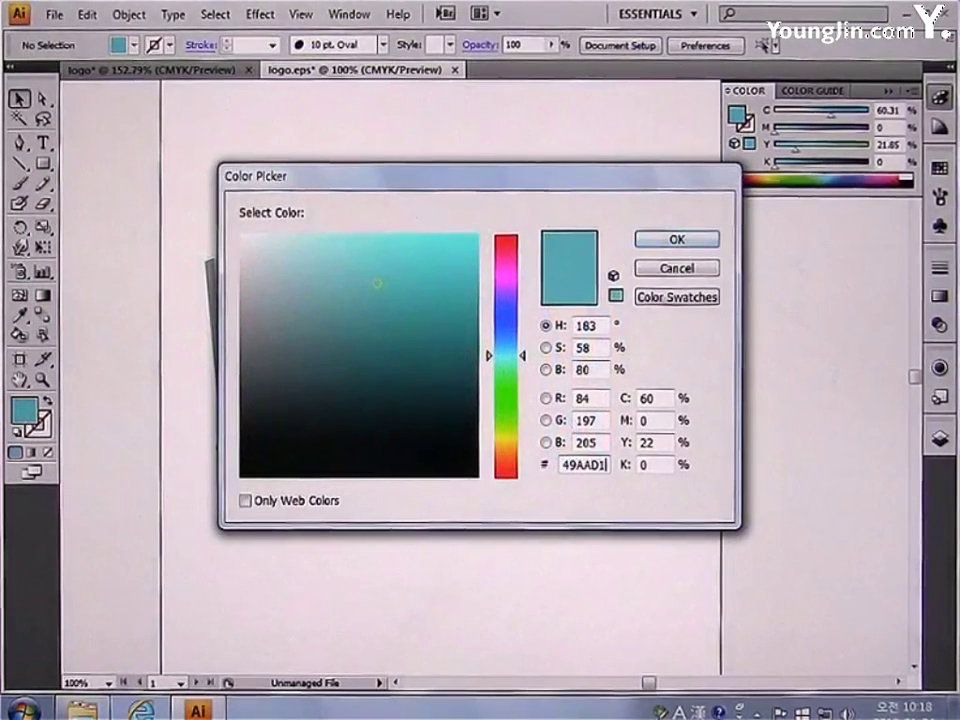
left_click(663, 243)
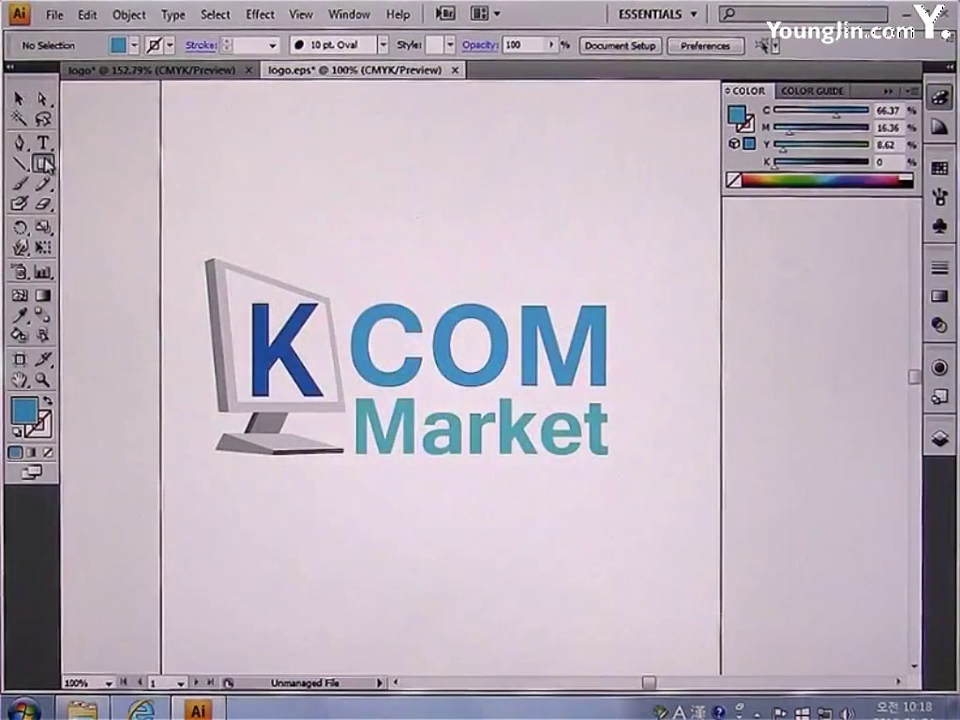
Draw a small circle between the K and COM, nudge it left to center it in the gap, and deselect it.
left_click_drag(46, 165, 96, 207)
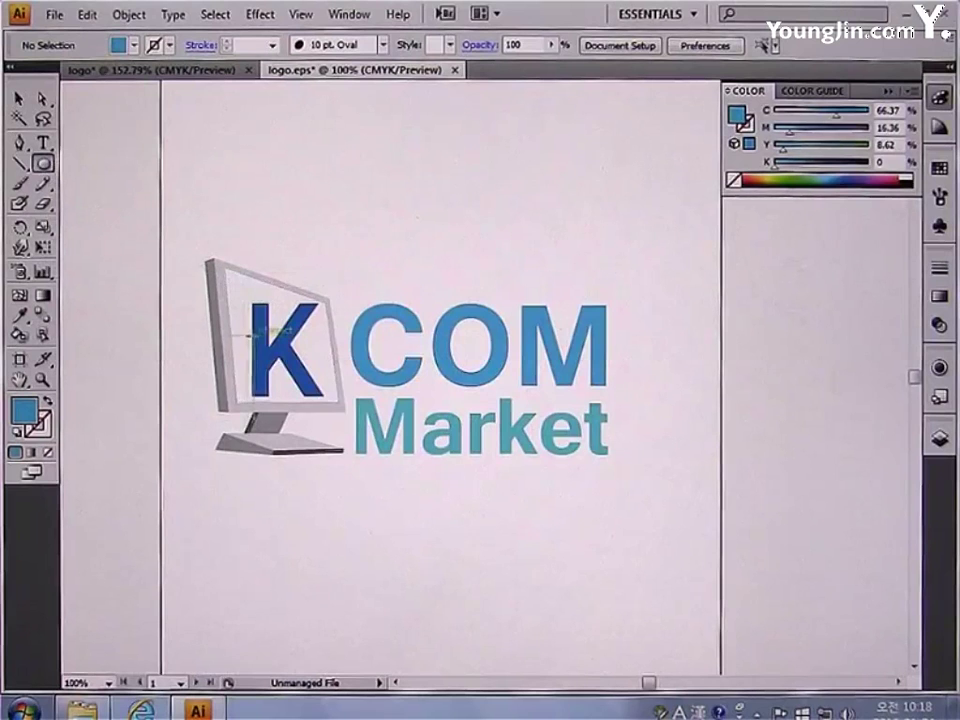
mouse_move(328, 338)
left_mouse_down()
mouse_move(354, 364)
mouse_move(336, 343)
mouse_move(340, 350)
left_mouse_up()
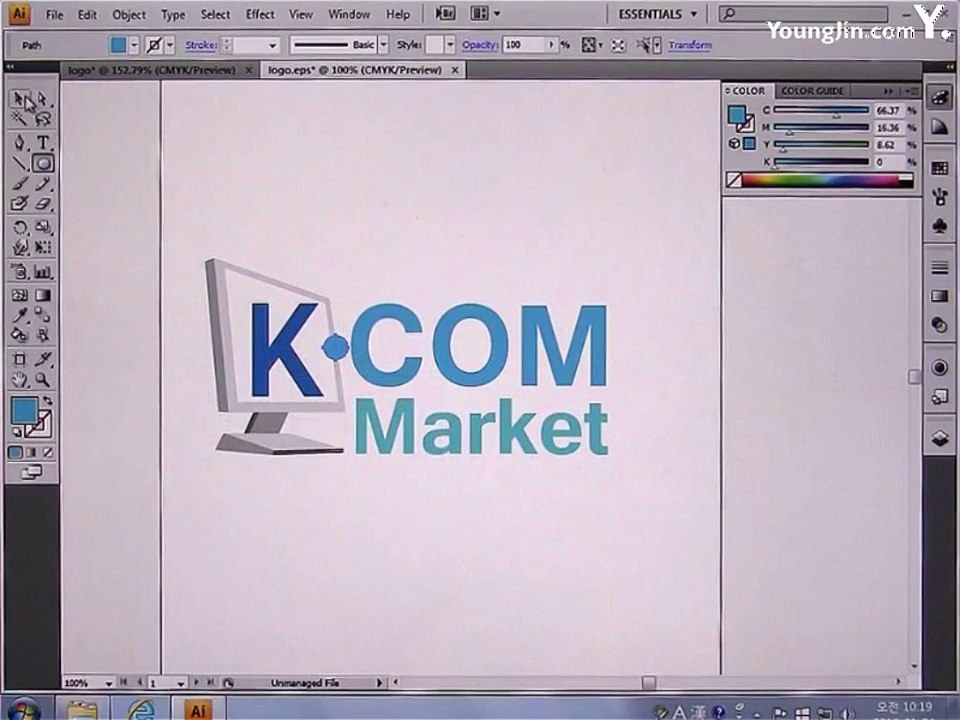
left_click(20, 98)
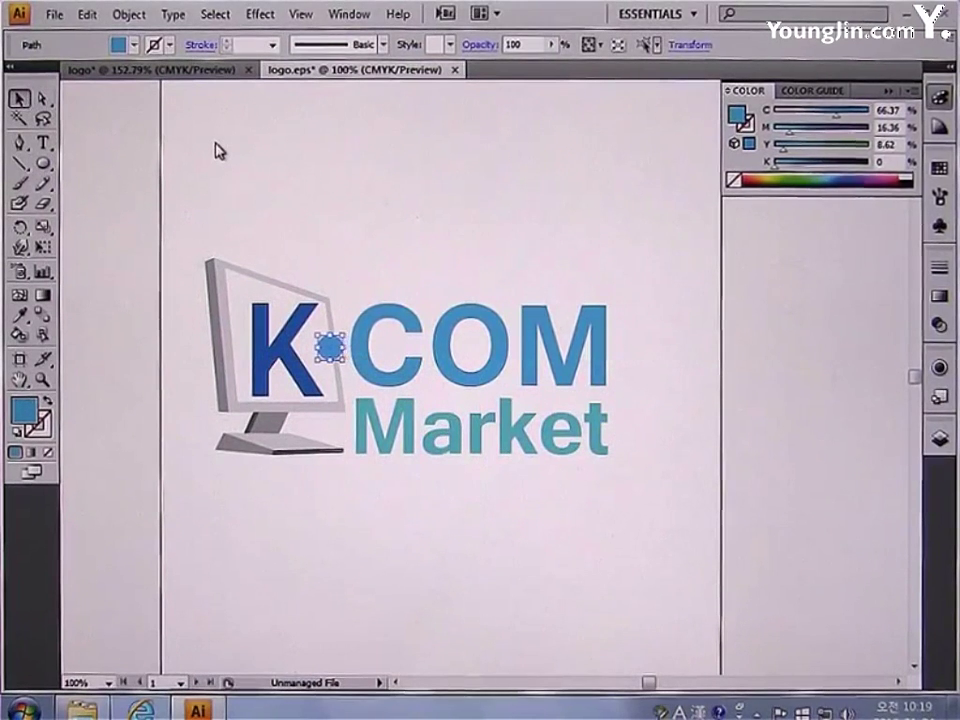
key("Left")
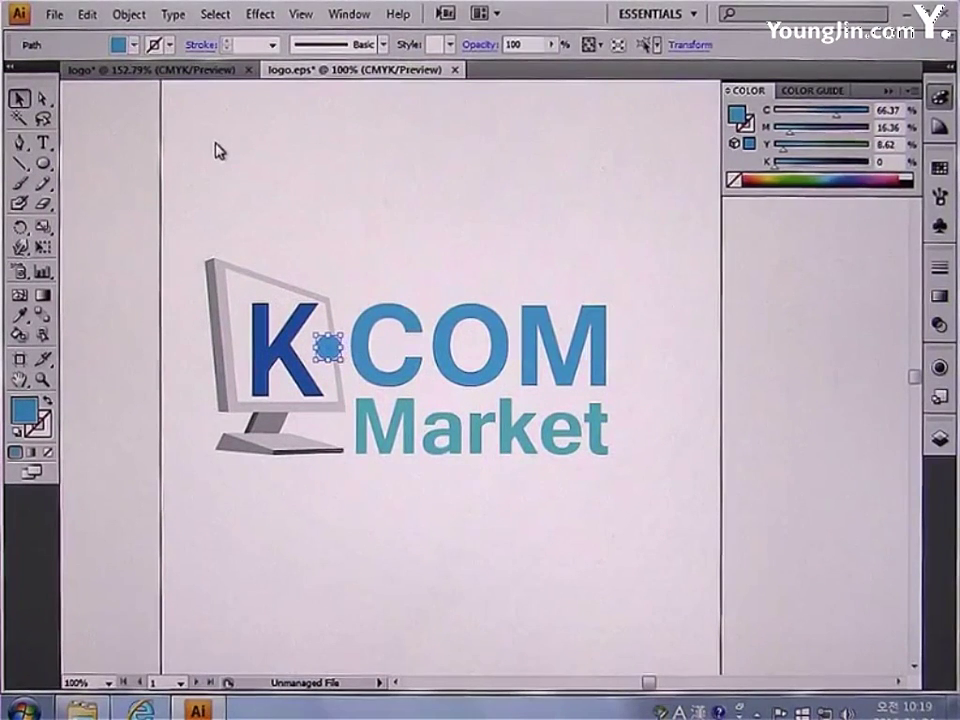
left_click(317, 189)
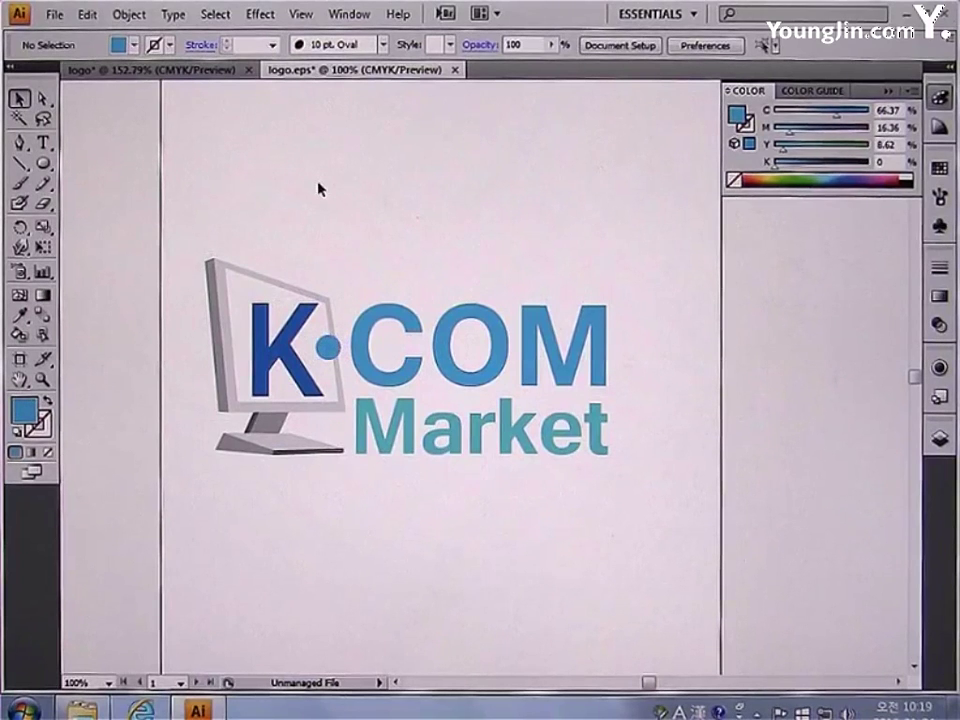
Save the finished logo.eps document.
left_click(52, 14)
left_click(94, 221)
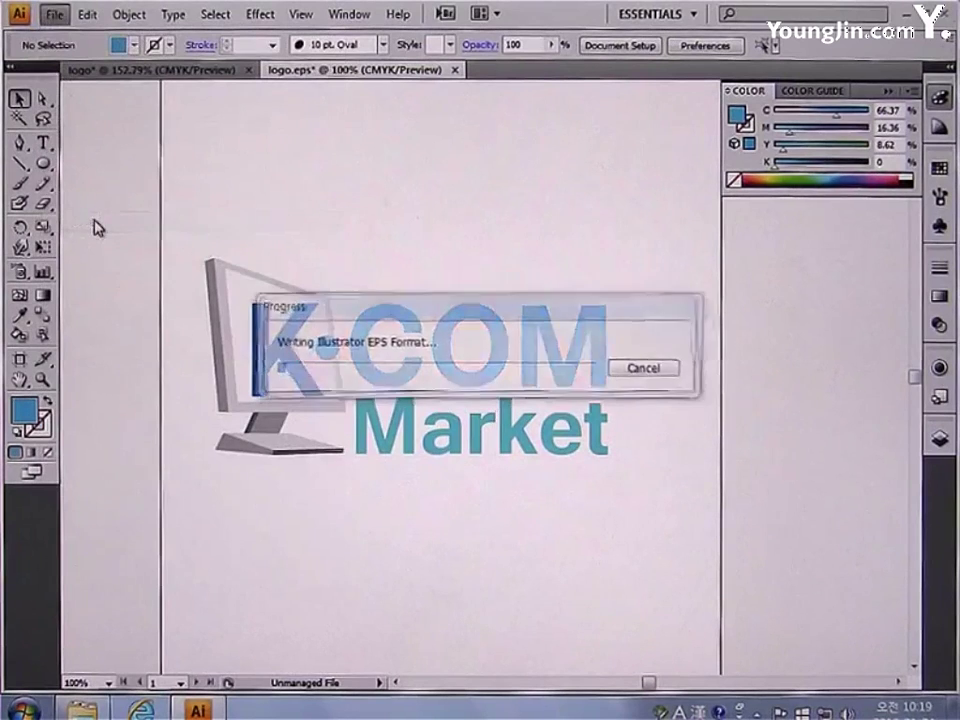